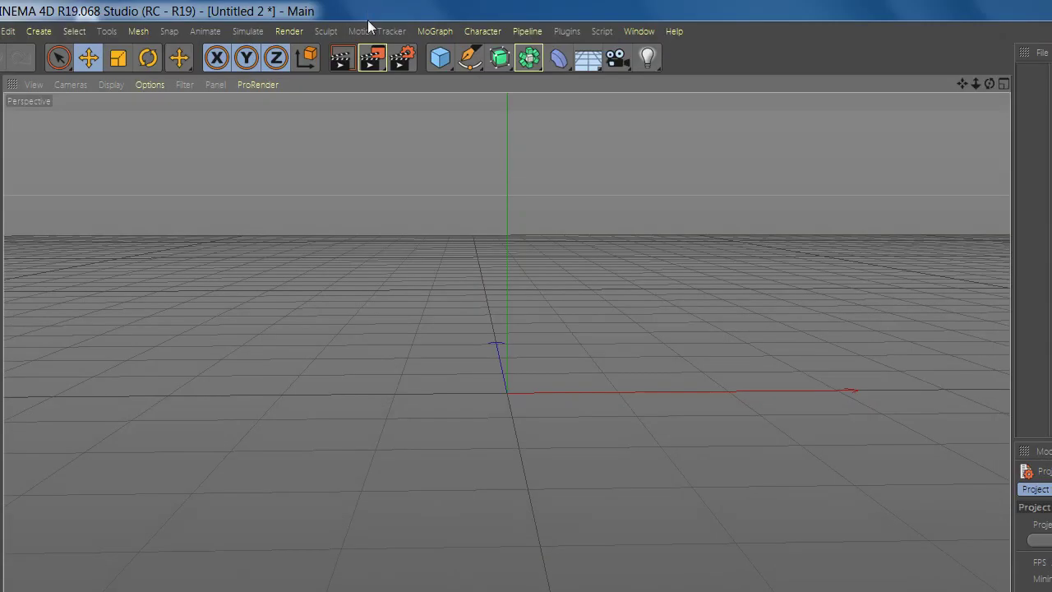
Add a Motion Tracker object and load the DSC_3843 video from the Desktop as its footage.
left_click(378, 0)
left_click(395, 17)
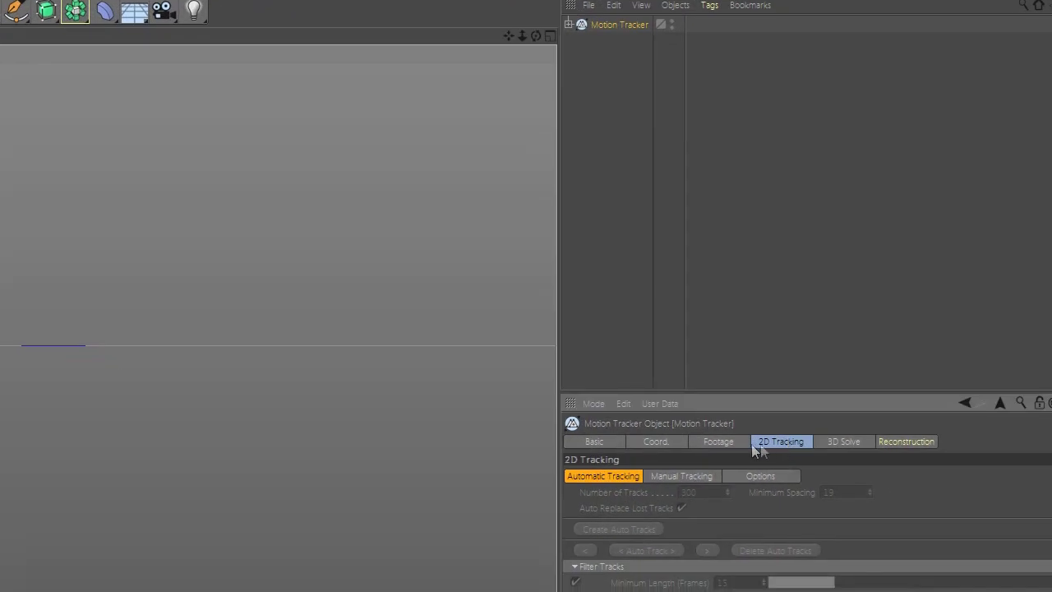
left_click(720, 442)
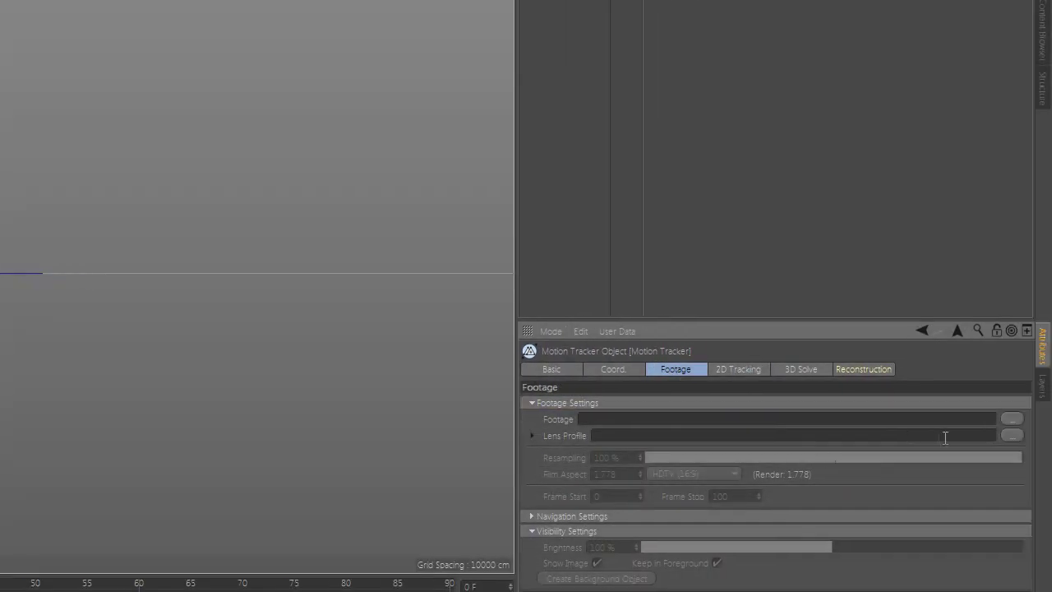
left_click(1012, 420)
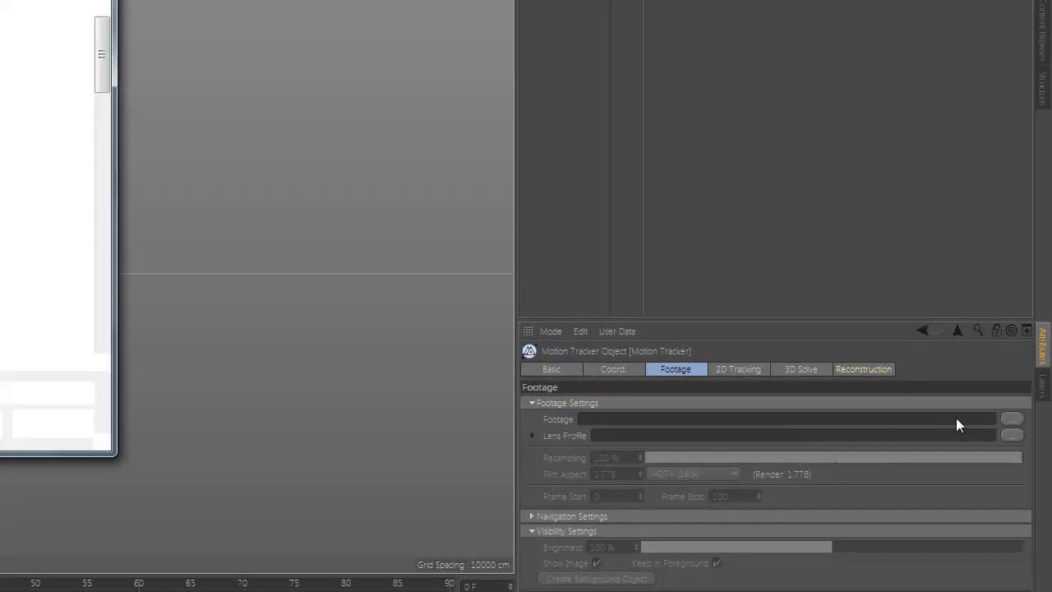
scroll(263, 265, "down", 10)
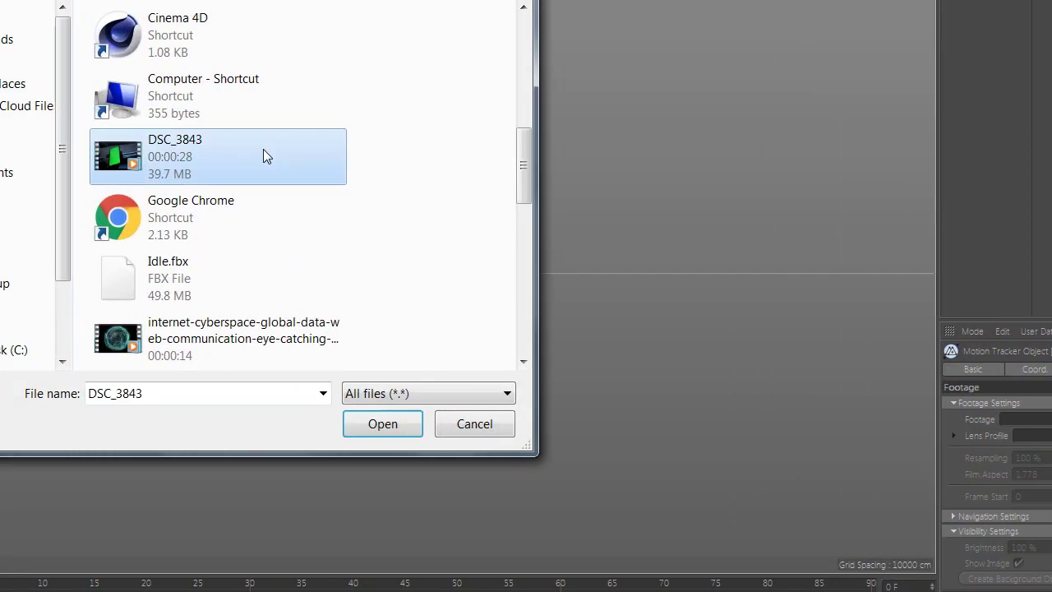
double_click(263, 155)
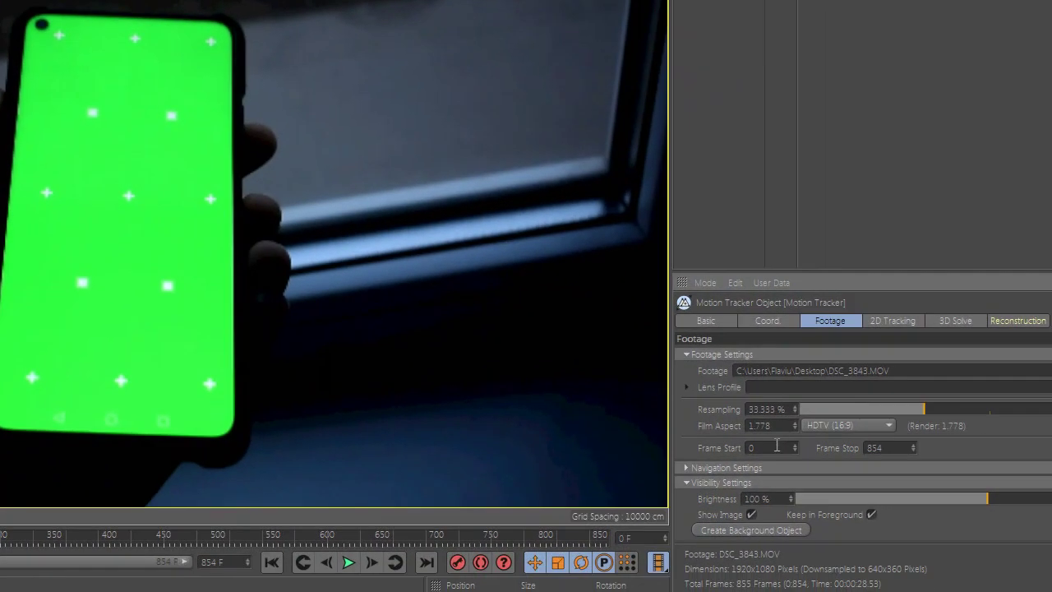
Set the tracker footage's frame start to 255 and its frame stop to 300.
left_click_drag(1045, 501, 982, 503)
type("255")
key("Return")
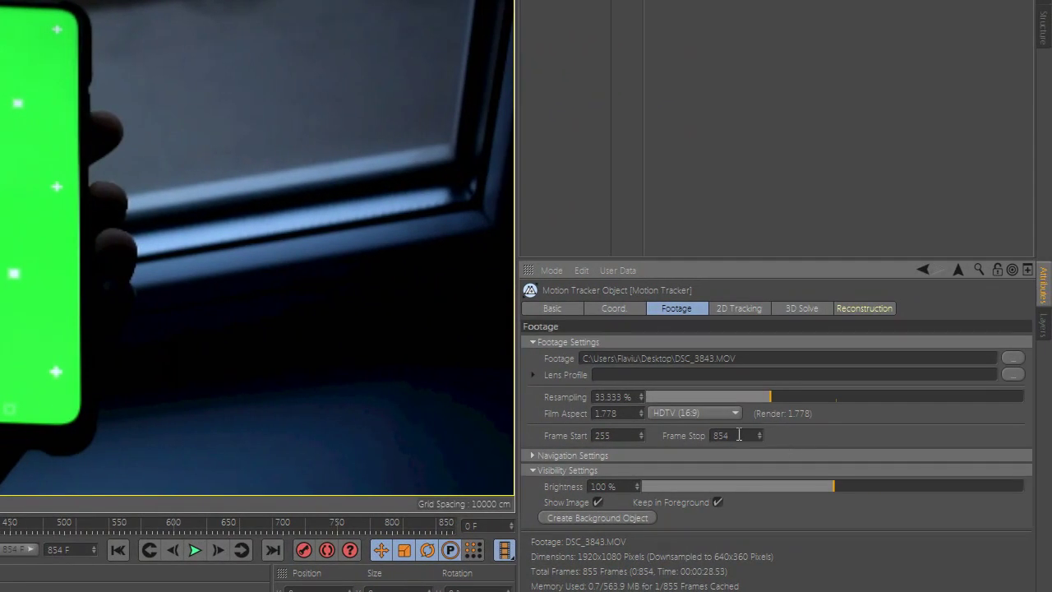
type("300")
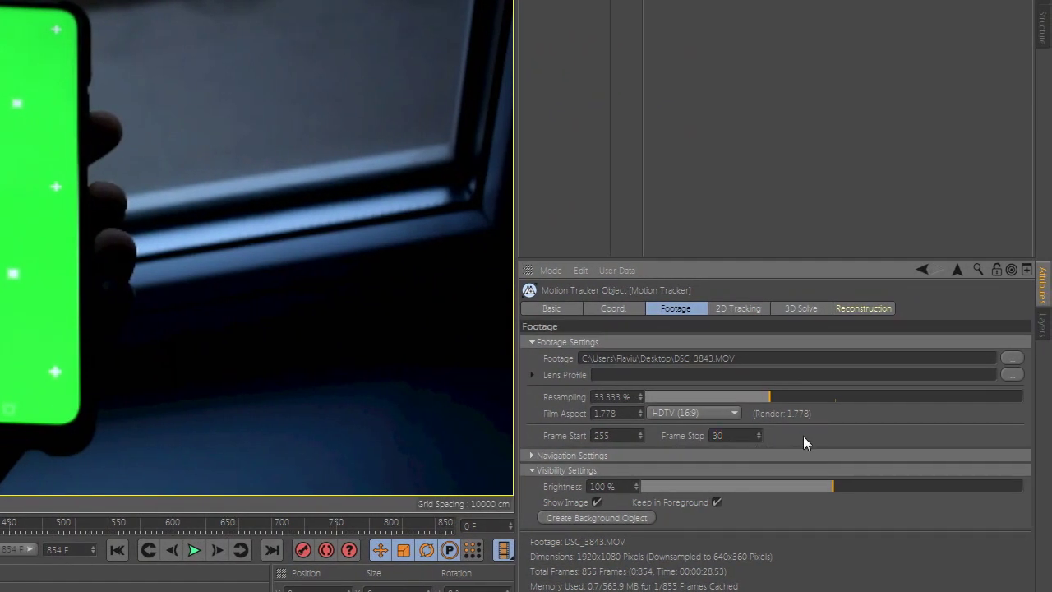
key("Return")
key("Return")
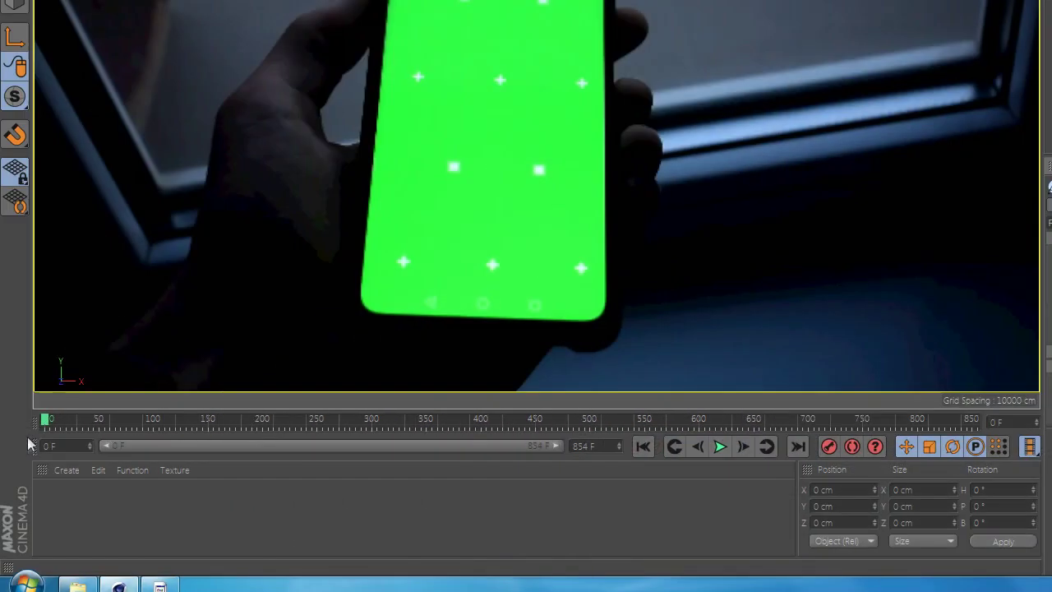
Set the project timeline to start at frame 222 and end at frame 300.
left_click_drag(53, 445, 20, 445)
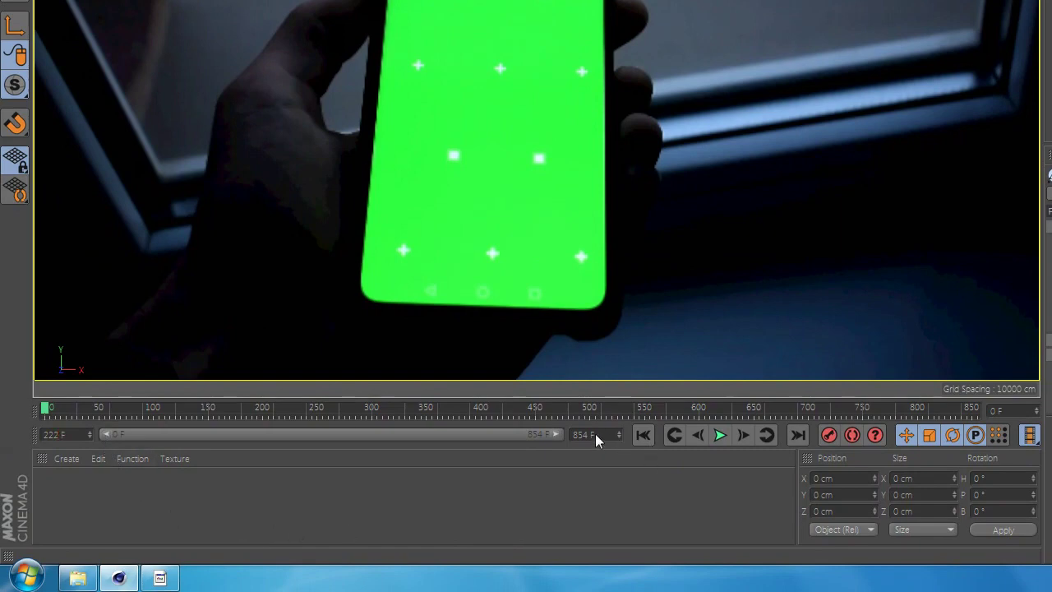
left_click_drag(591, 433, 549, 439)
type("3")
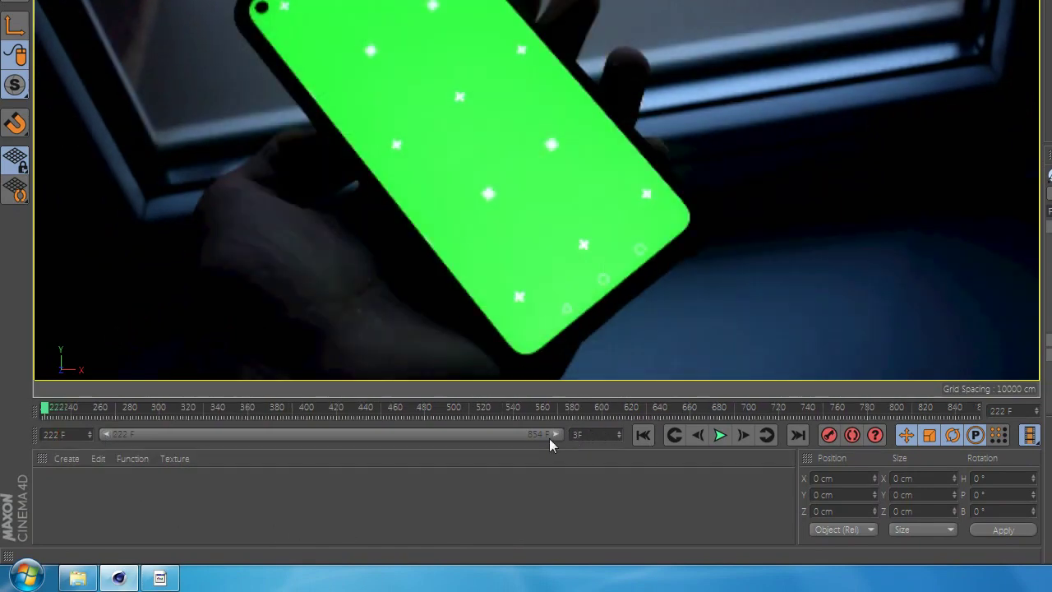
type("00")
key("Return")
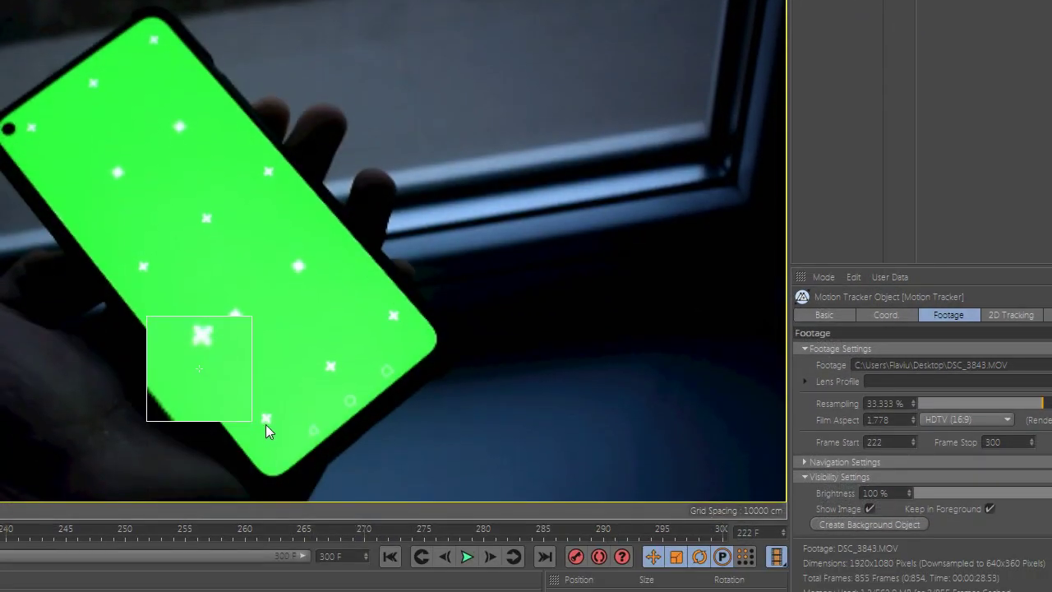
Place user tracks on the three cross markers along the phone screen's bottom edge and shrink their search areas.
scroll(266, 424, "up", 2)
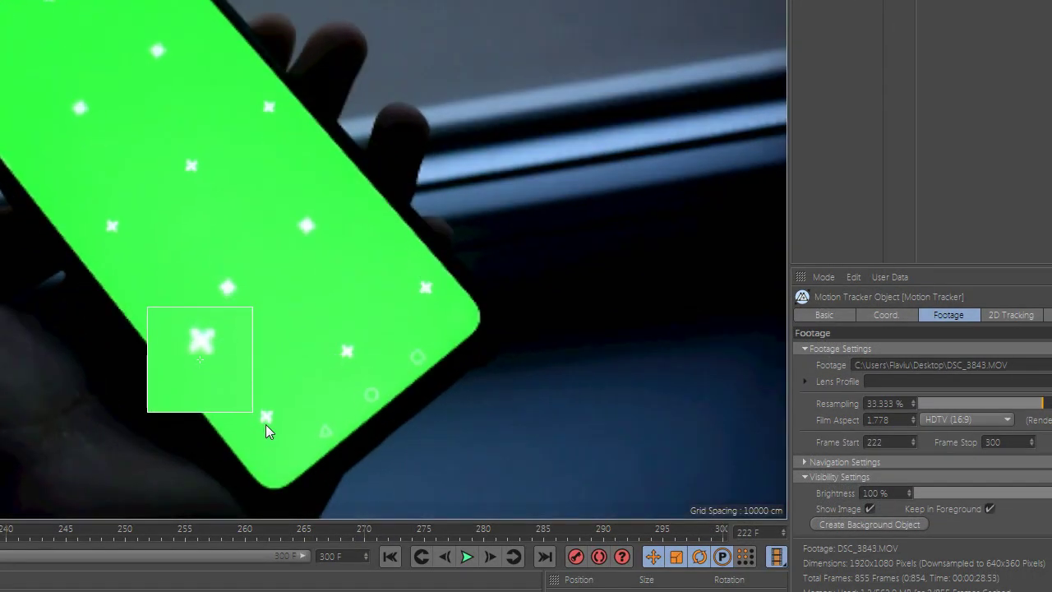
scroll(266, 424, "up", 5)
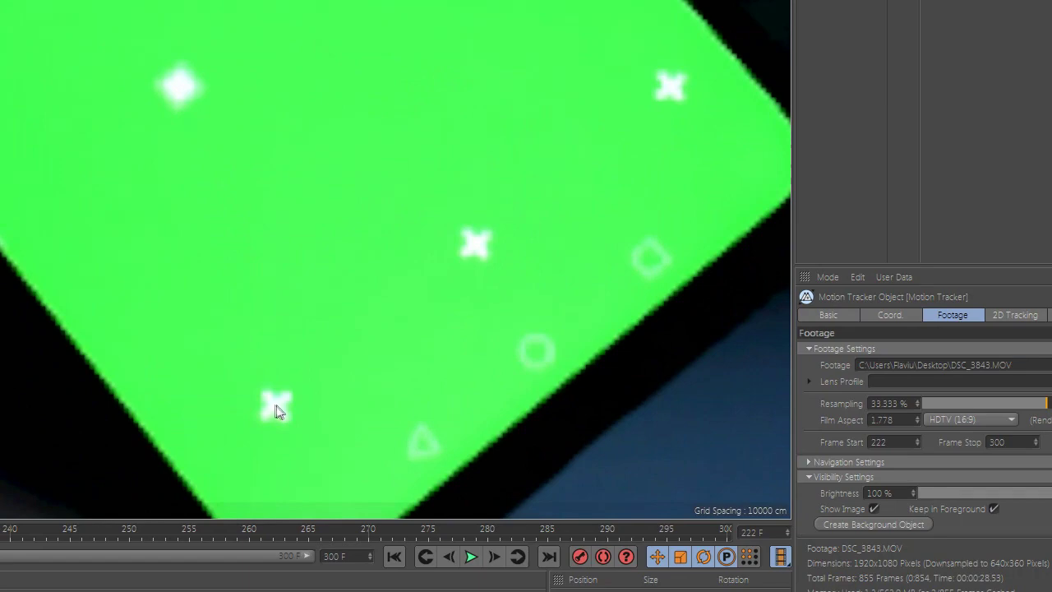
left_click(276, 405, "ctrl")
scroll(298, 240, "down", 1)
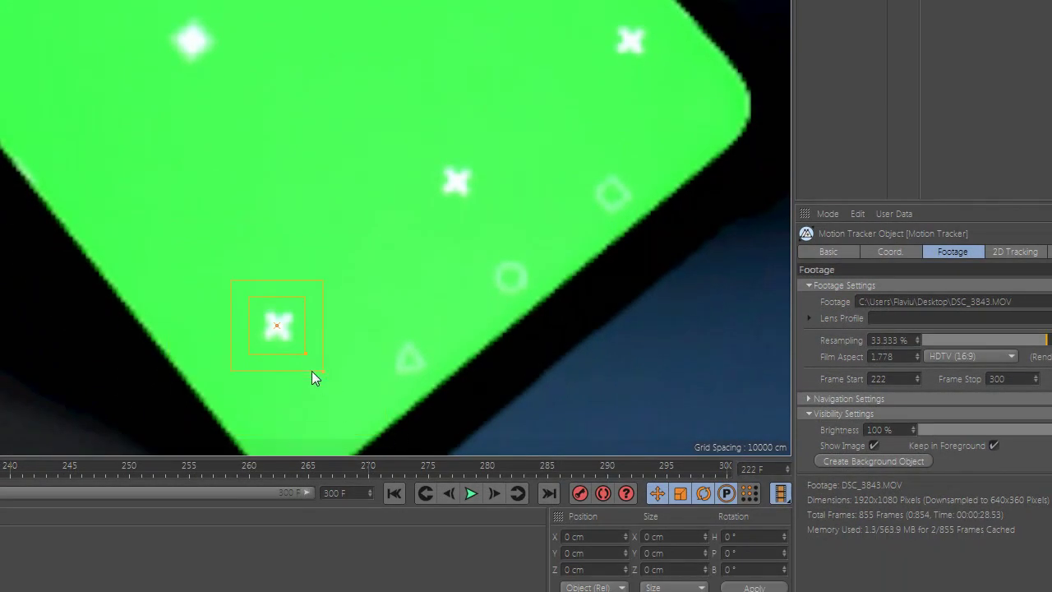
left_click(456, 182, "ctrl")
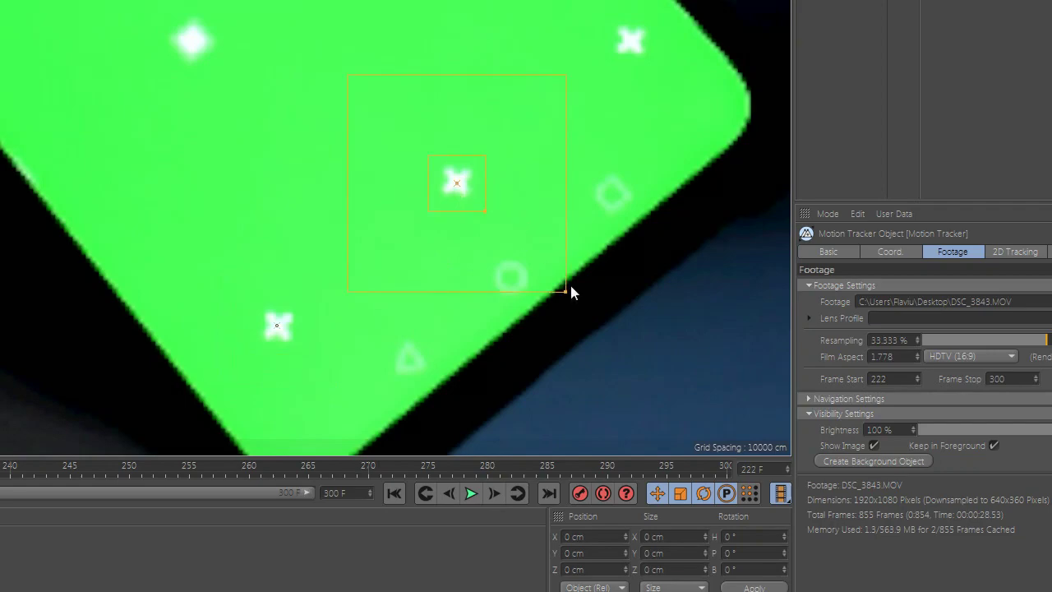
left_click_drag(504, 254, 495, 238)
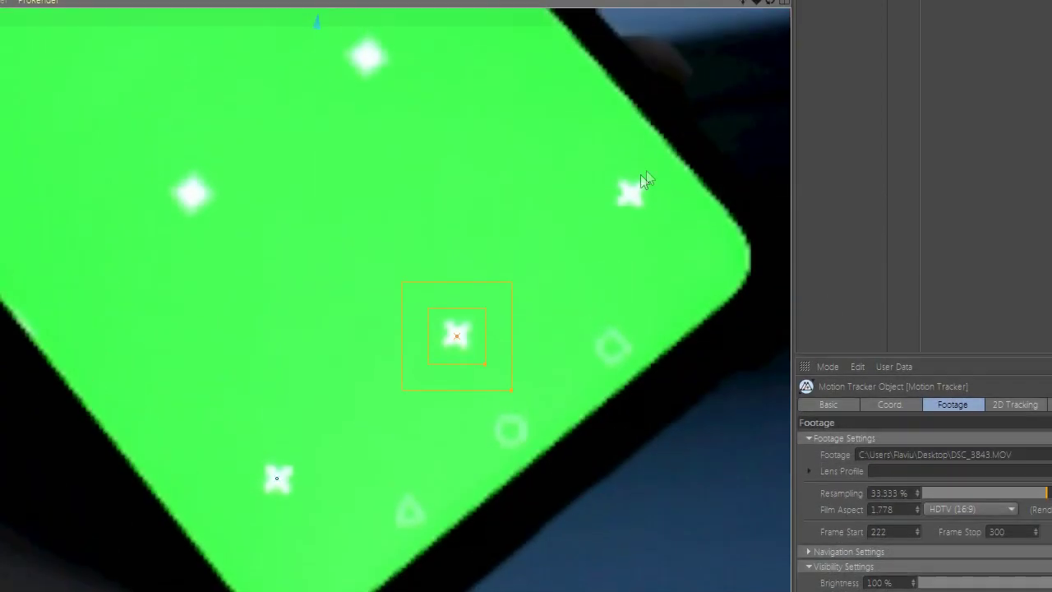
left_click(633, 195, "ctrl")
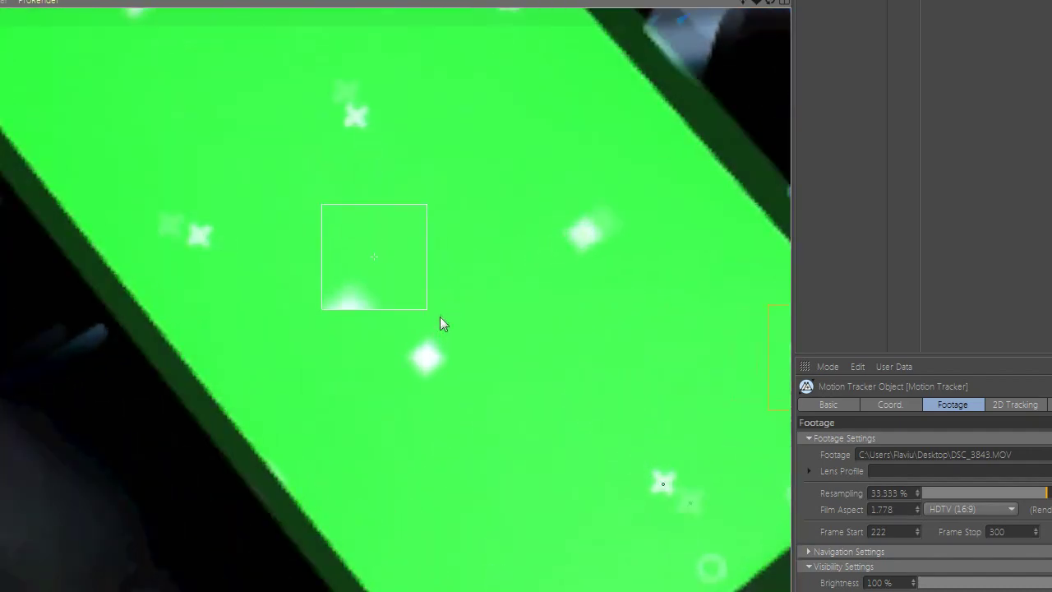
Place user tracks on the four diamond-shaped markers of the green screen and shrink their search areas.
scroll(440, 316, "up", 2)
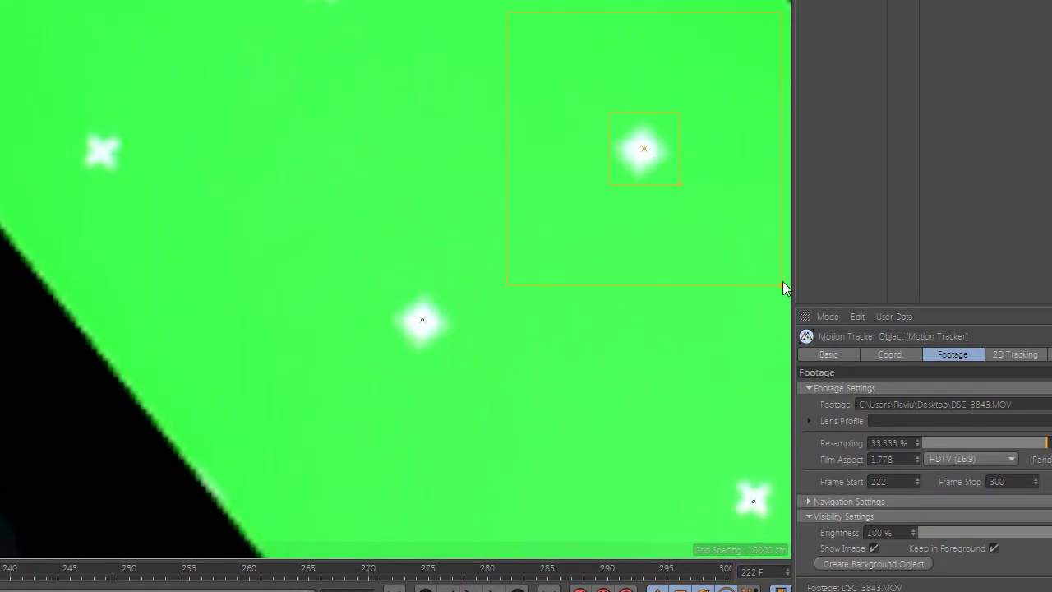
left_click_drag(761, 265, 716, 222)
scroll(539, 304, "down", 5)
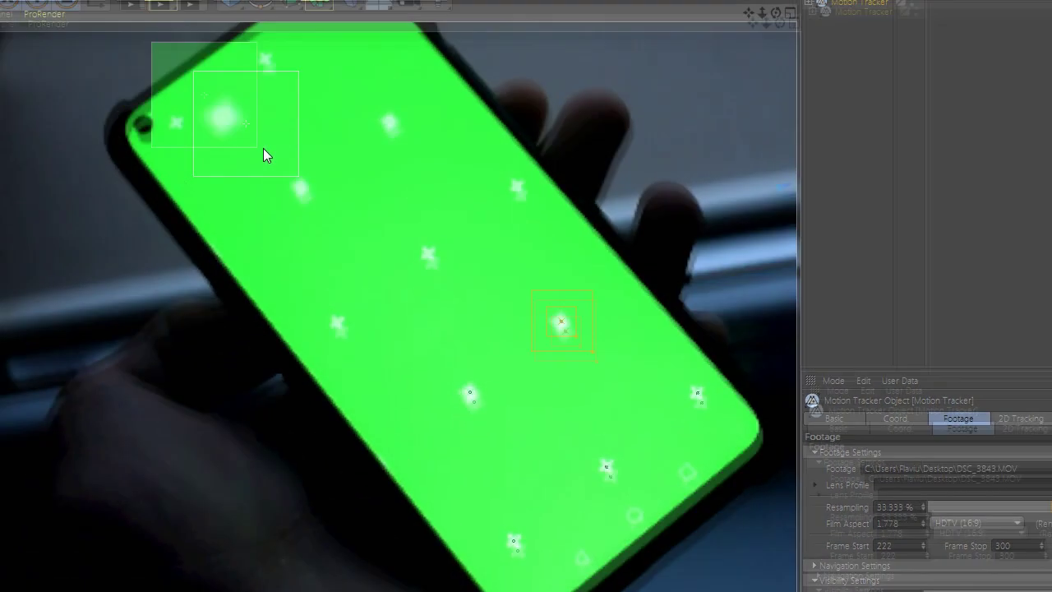
scroll(268, 105, "up", 3)
scroll(327, 222, "up", 2)
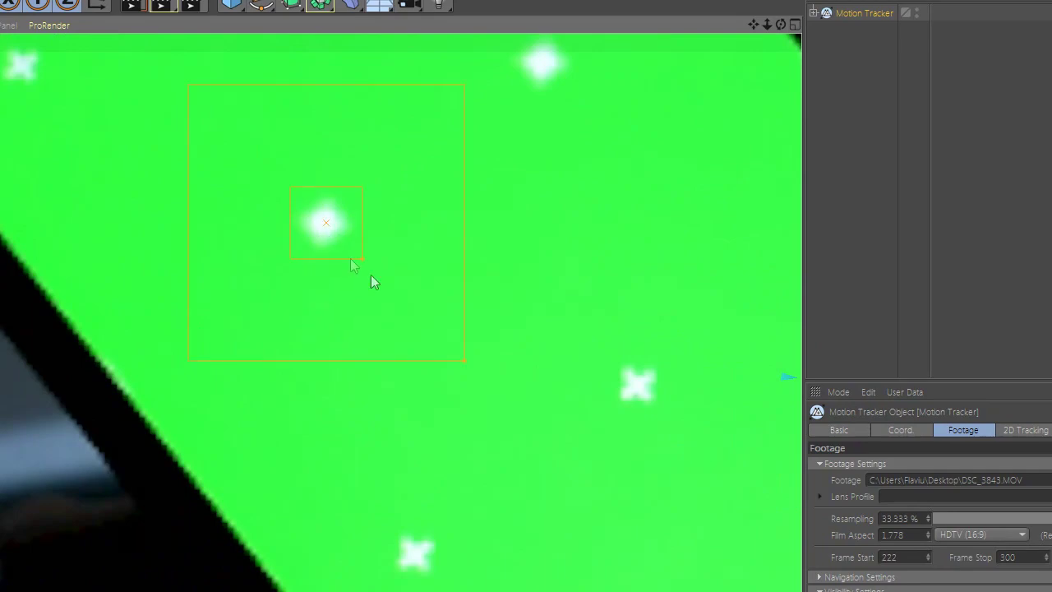
scroll(383, 416, "down", 3)
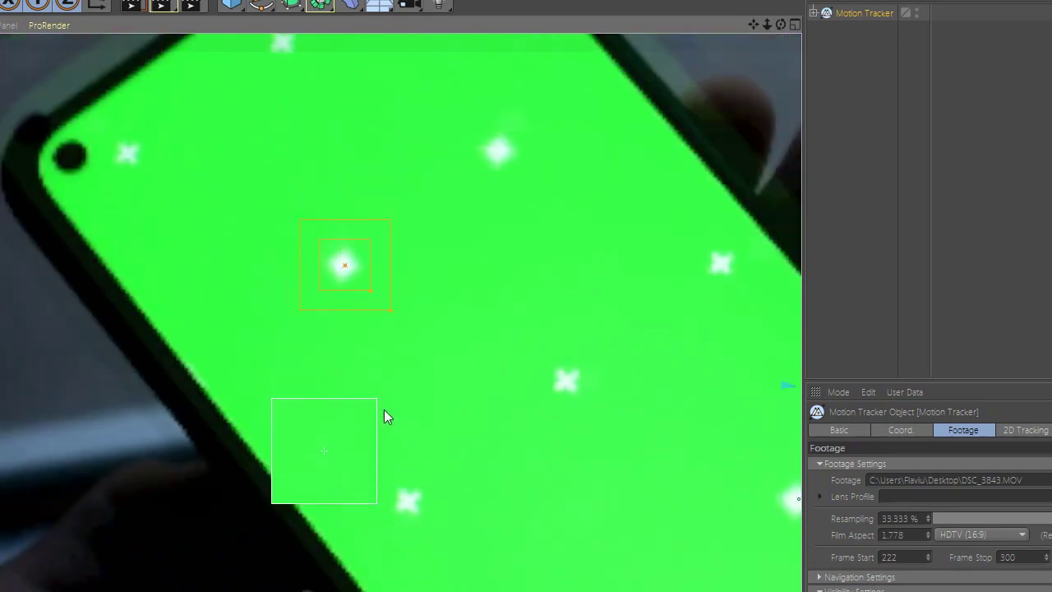
Place user tracks on the three cross markers along the phone screen's top edge and shrink their search areas.
scroll(465, 223, "up", 5)
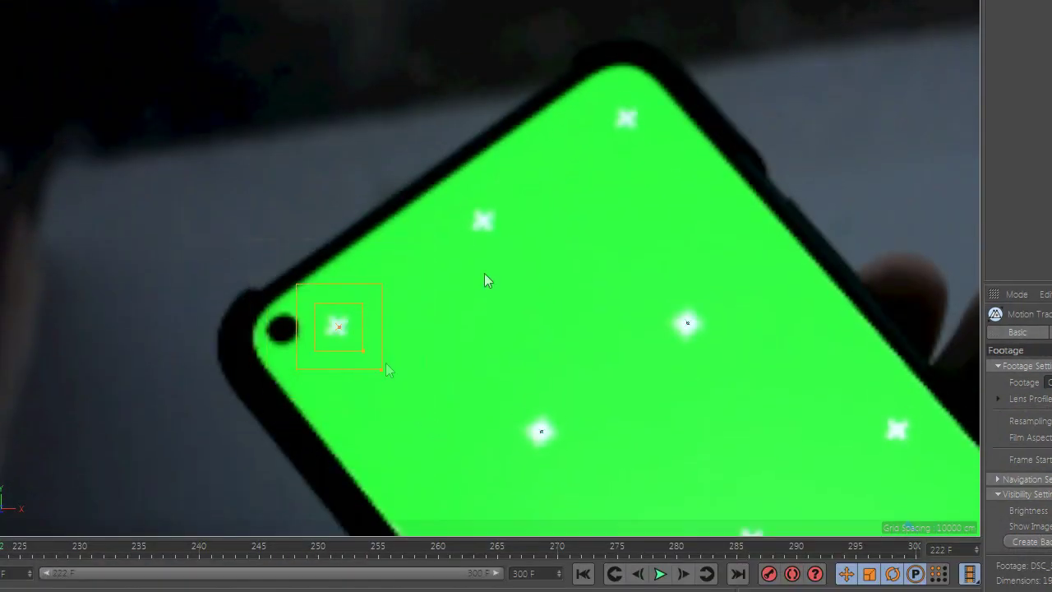
left_click(484, 221, "ctrl")
scroll(483, 221, "up", 2)
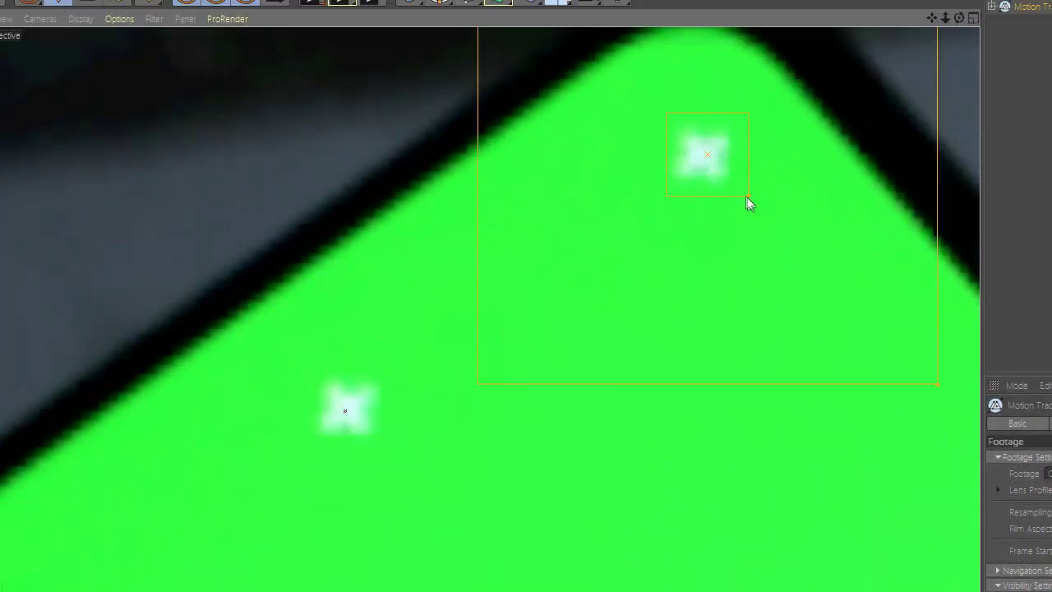
left_click_drag(707, 156, 704, 157)
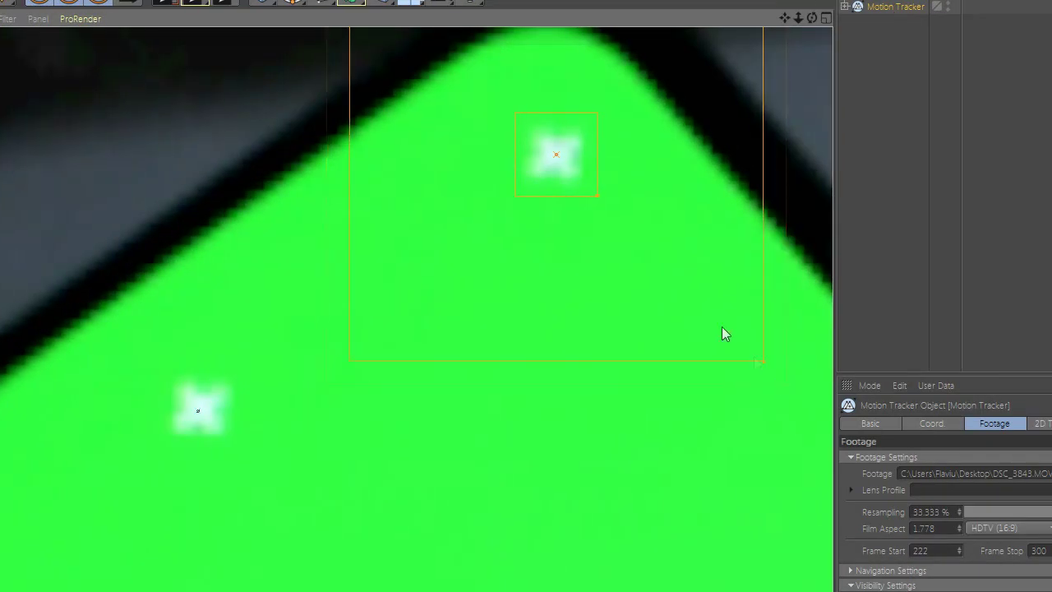
left_click_drag(646, 249, 633, 240)
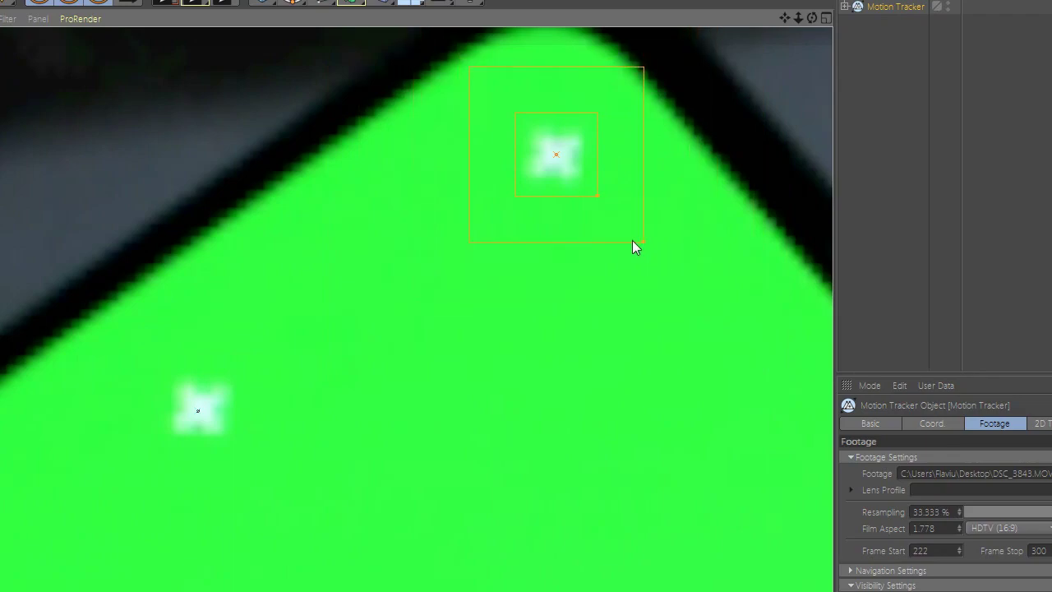
scroll(526, 226, "down", 8)
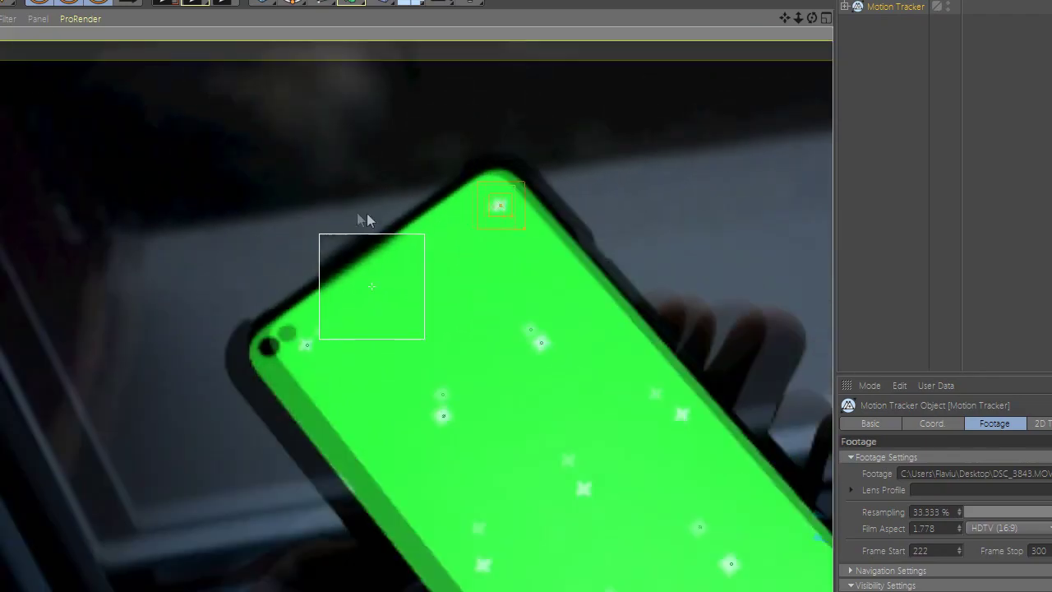
scroll(366, 217, "down", 7)
scroll(480, 336, "up", 2)
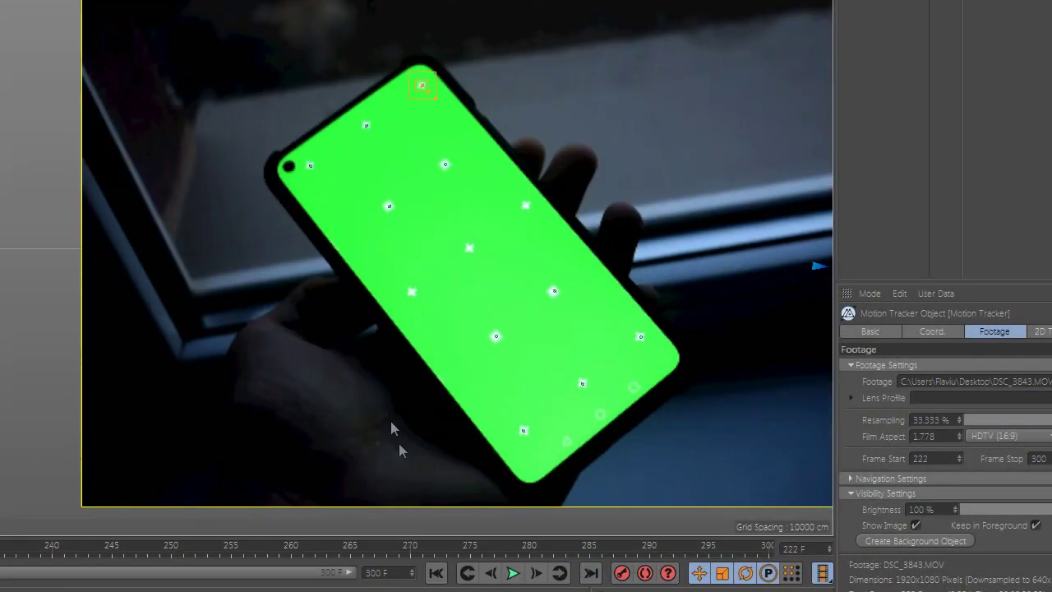
scroll(284, 346, "down", 1)
scroll(520, 375, "up", 1)
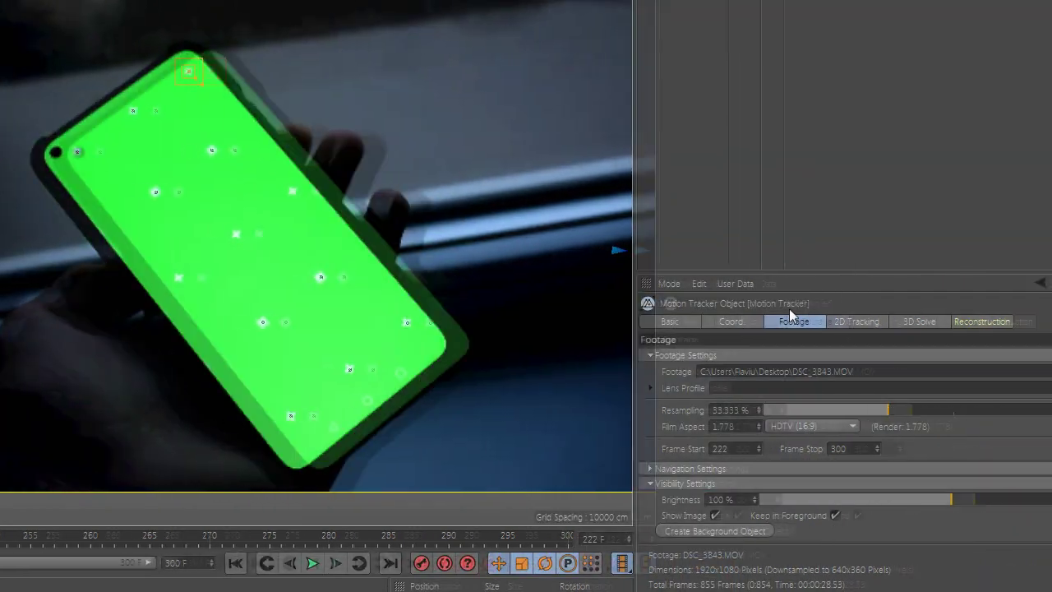
Select all manual user tracks, User 00 to User 09, and track them forward through the footage.
left_click(794, 323)
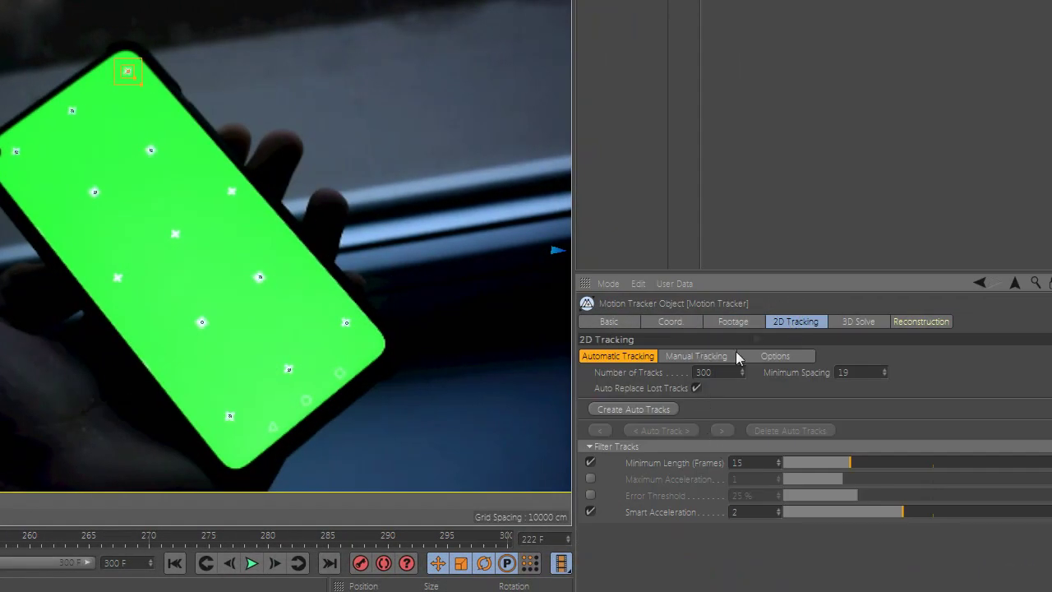
left_click(715, 355)
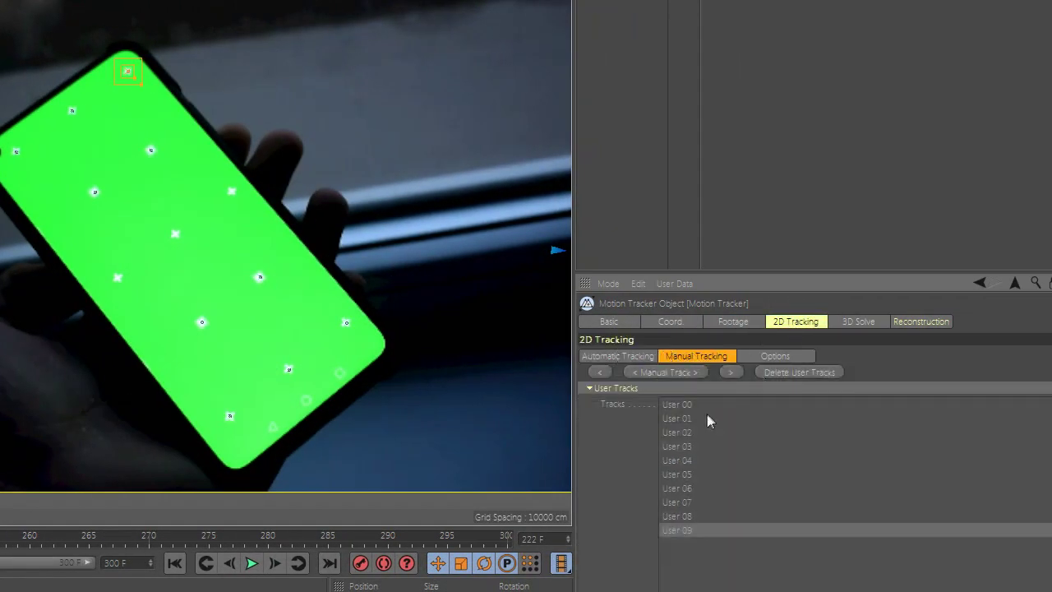
left_click(687, 405)
left_click(686, 521, "shift")
left_click(687, 530, "shift")
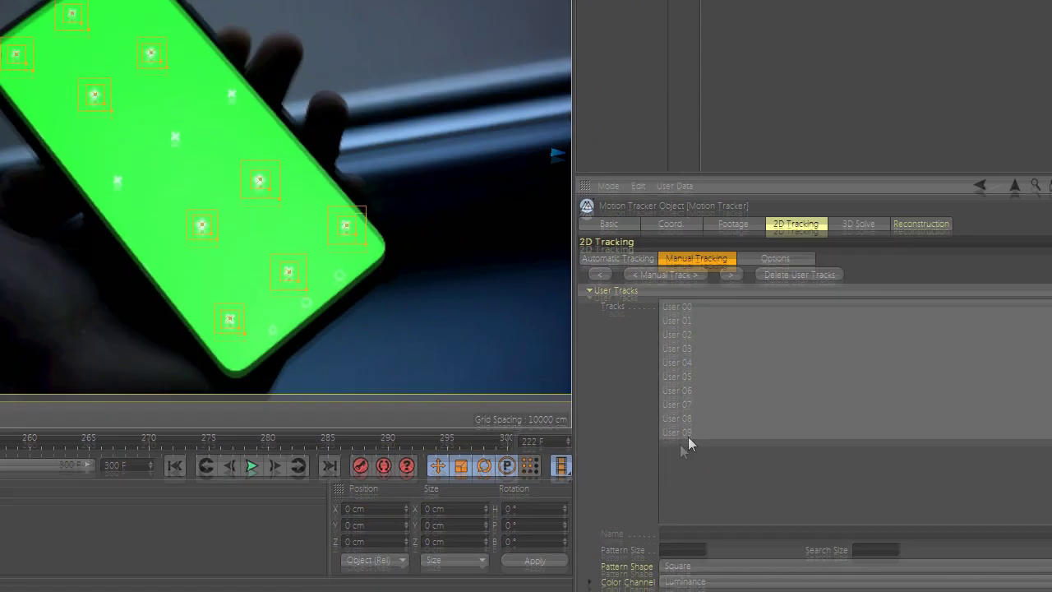
left_click(729, 272)
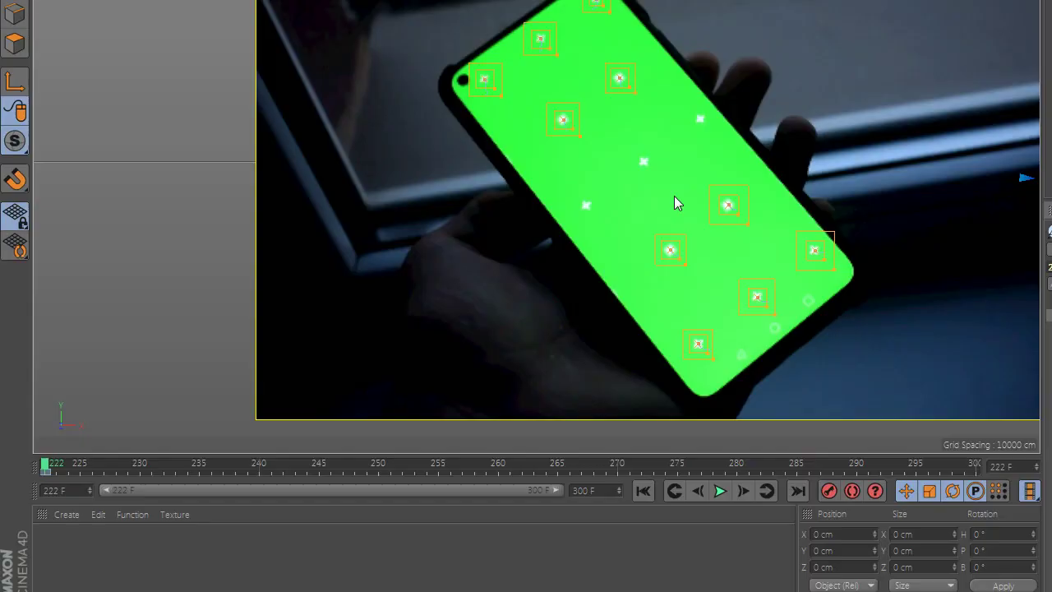
Play back the footage to check how the user tracks follow the phone markers, and stop playback.
scroll(670, 255, "up", 3)
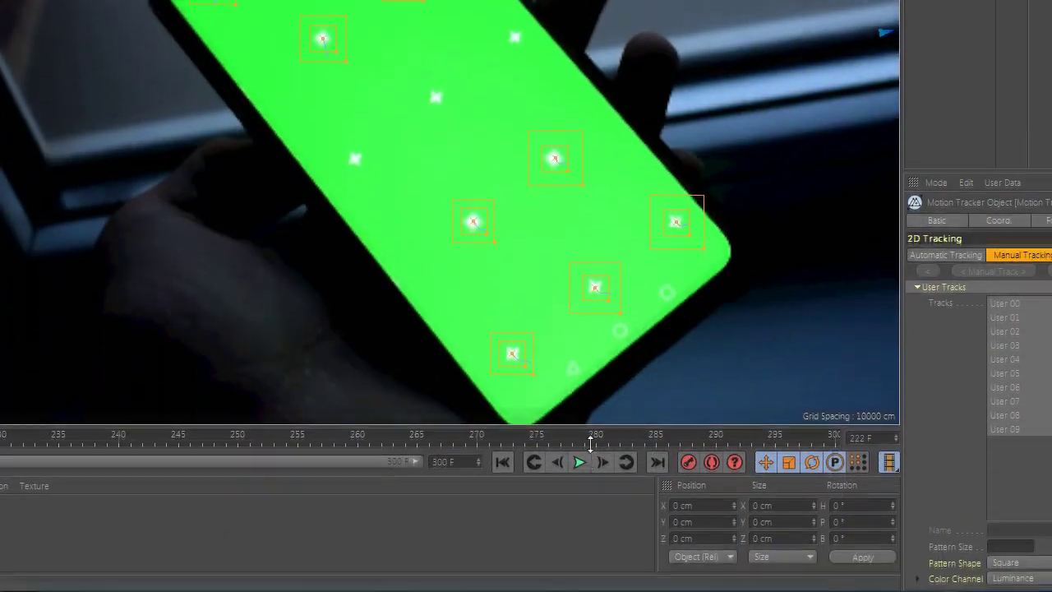
left_click(580, 491)
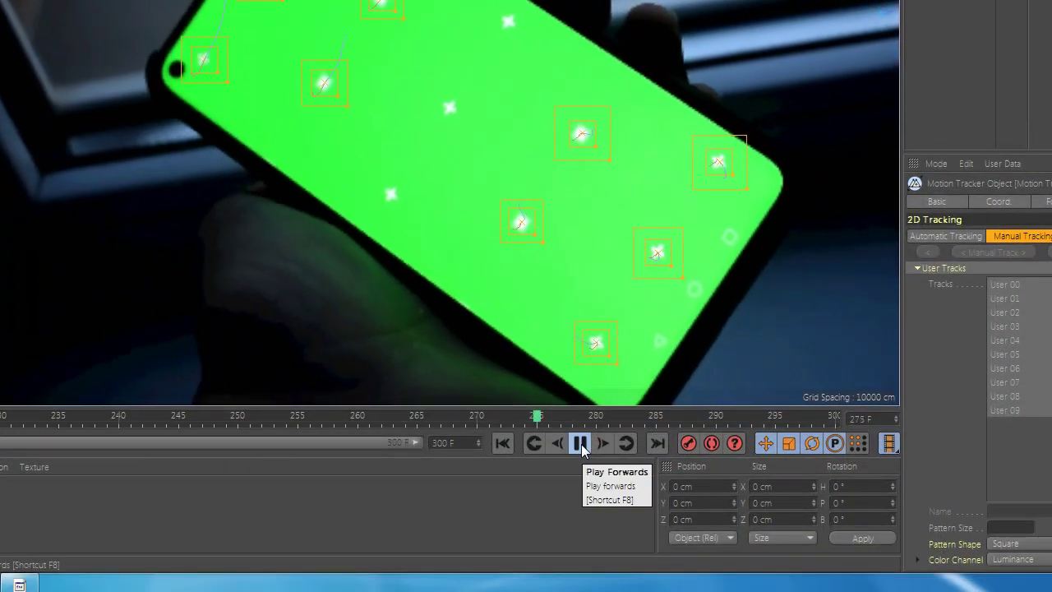
left_click(581, 444)
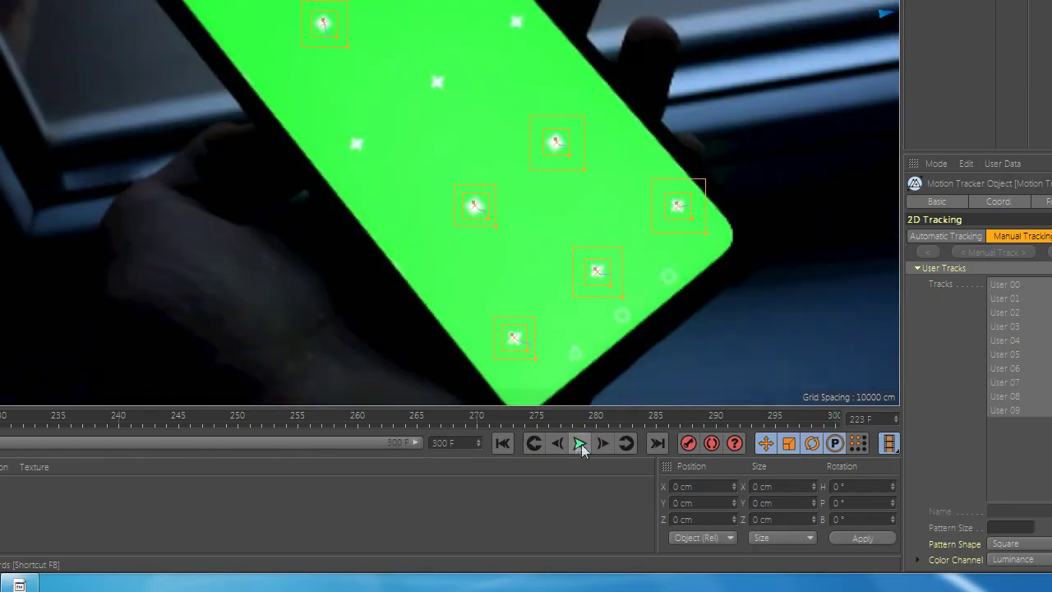
At the first frame, add an Object Tracker linked to the Motion Tracker and assign tracks User 00 to User 09 to it.
left_click(502, 444)
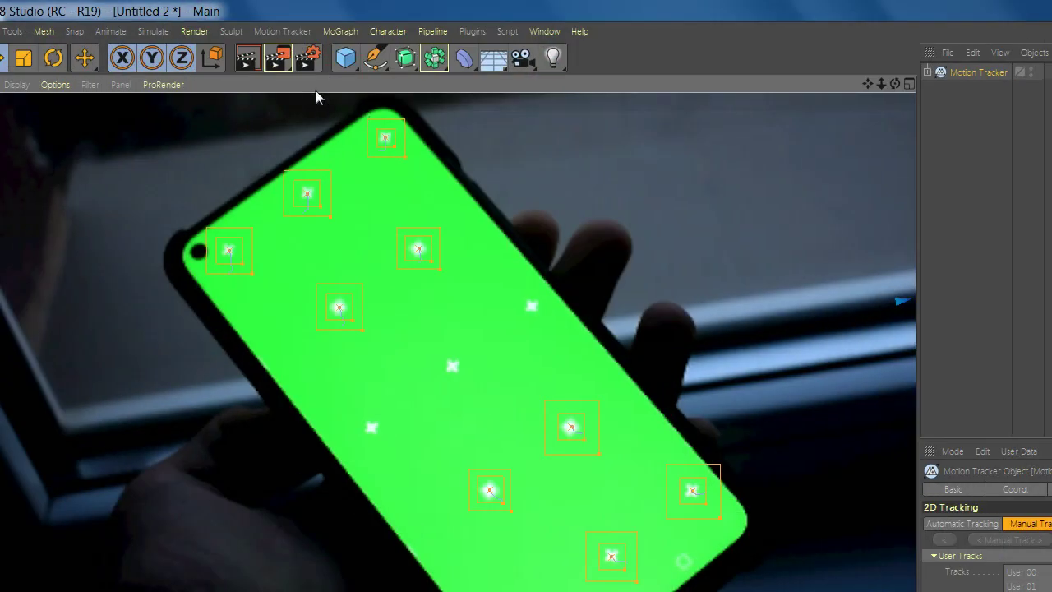
left_click(265, 33)
left_click(294, 65)
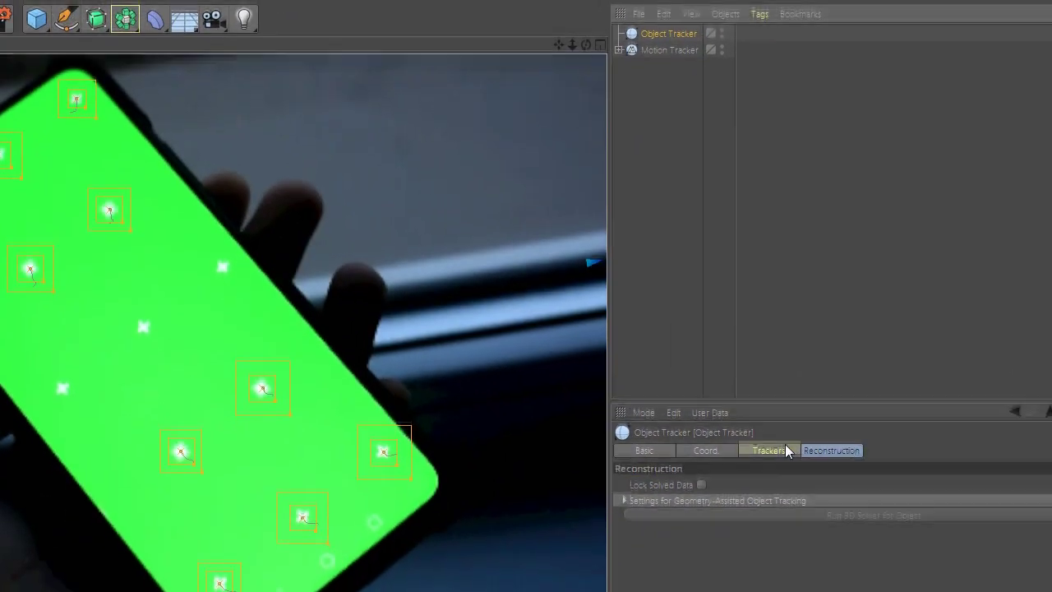
left_click(785, 451)
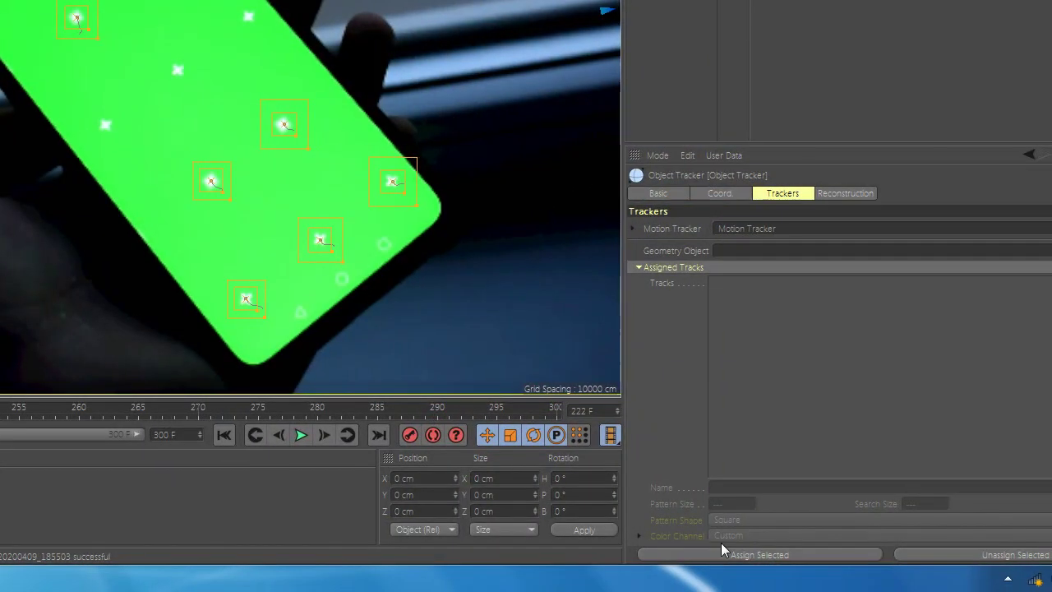
left_click(726, 554)
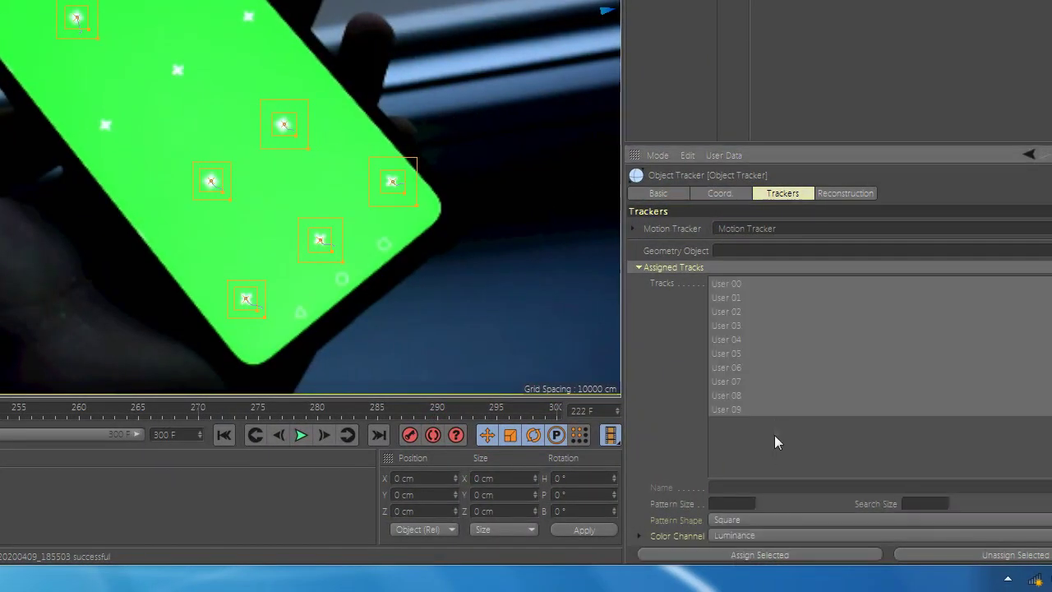
Run the 3D solver for the Object Tracker and deselect it.
left_click(841, 193)
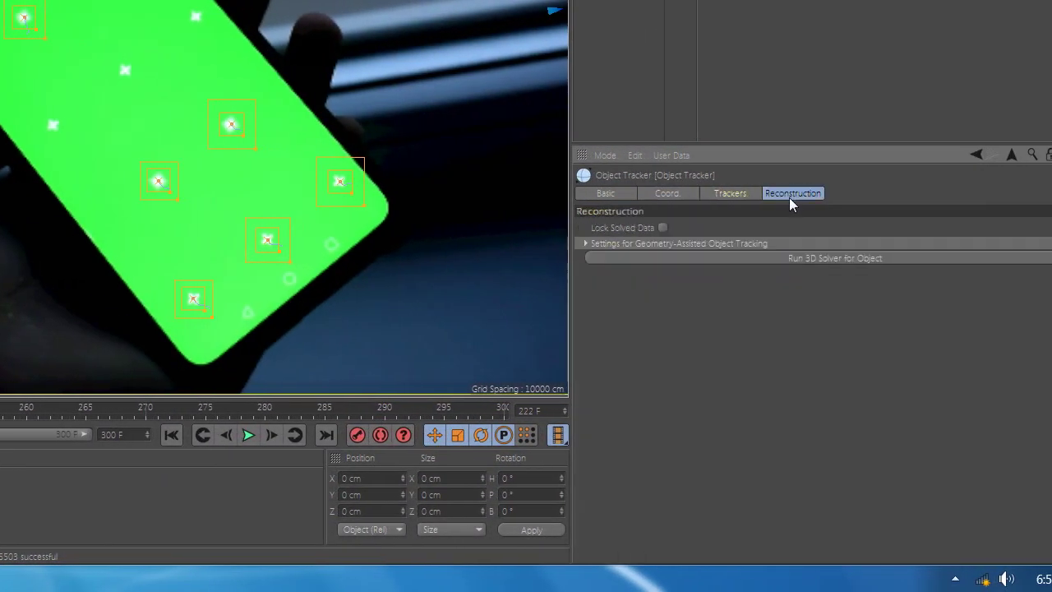
left_click(744, 255)
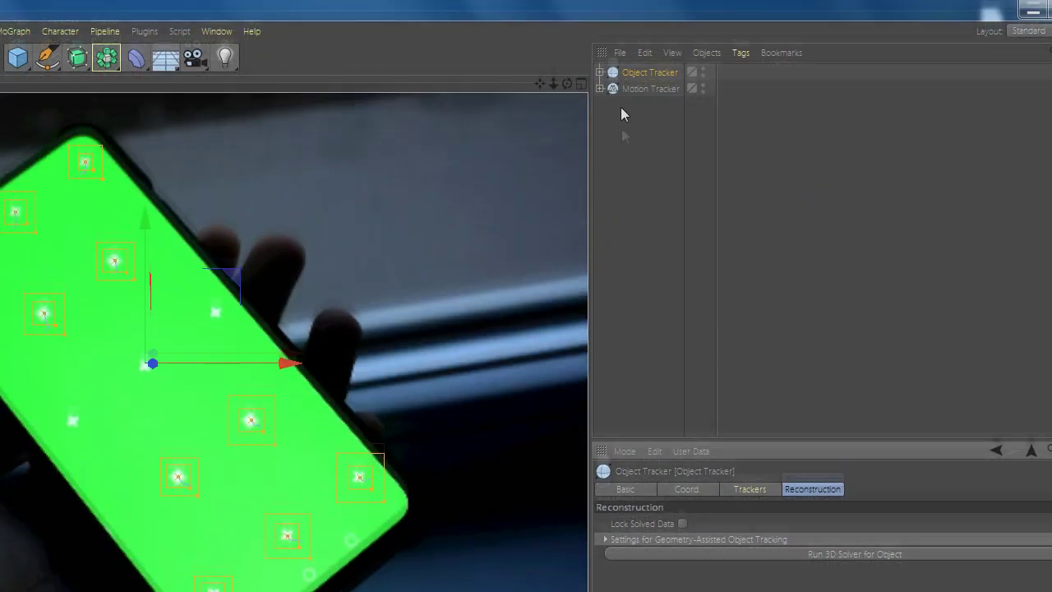
left_click(625, 33)
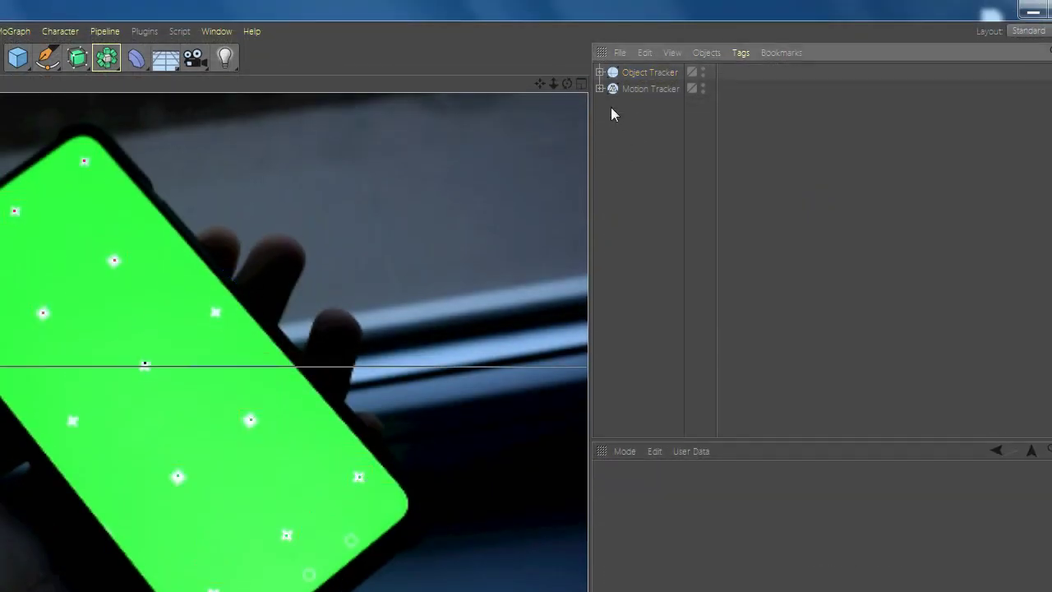
Create a null object and nest it under the Object Tracker.
left_click(212, 58)
left_click(249, 77)
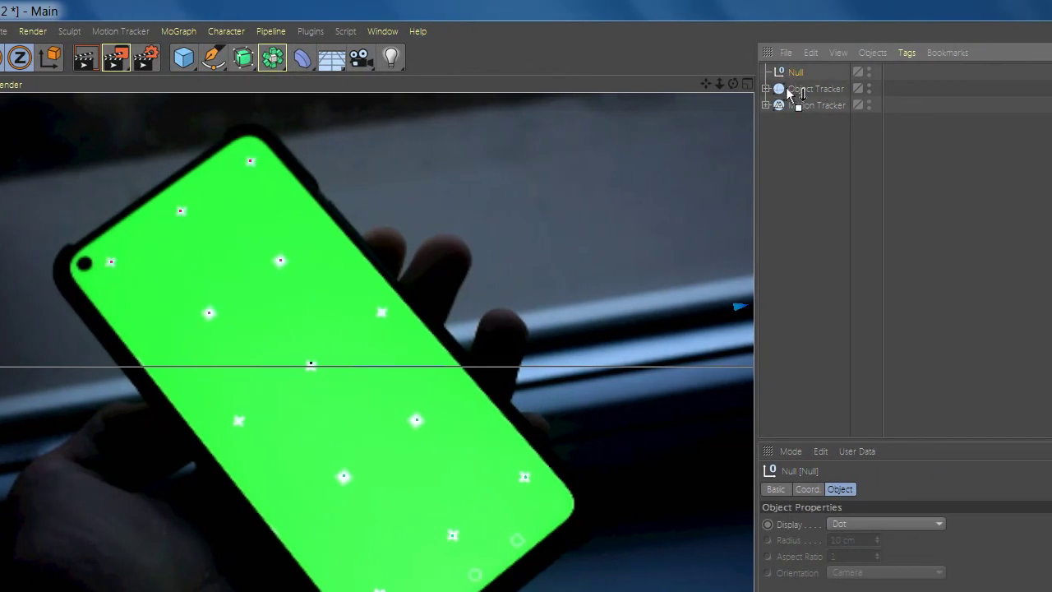
left_click_drag(787, 93, 789, 91)
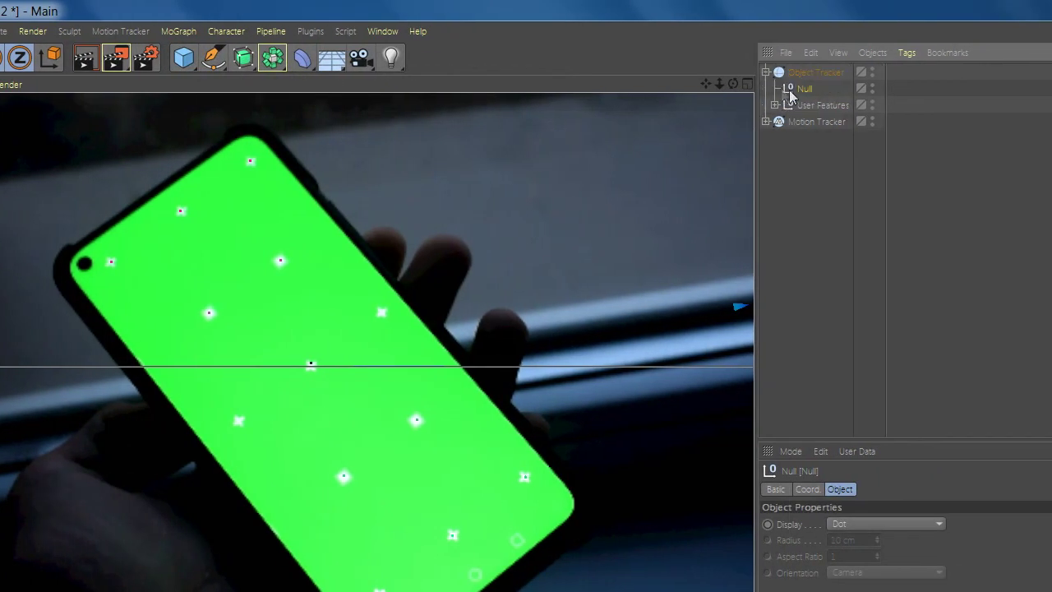
Add a Constraint tag to the null and enable a PSR constraint with the Object Tracker as its target.
right_click(795, 88)
mouse_move(882, 148)
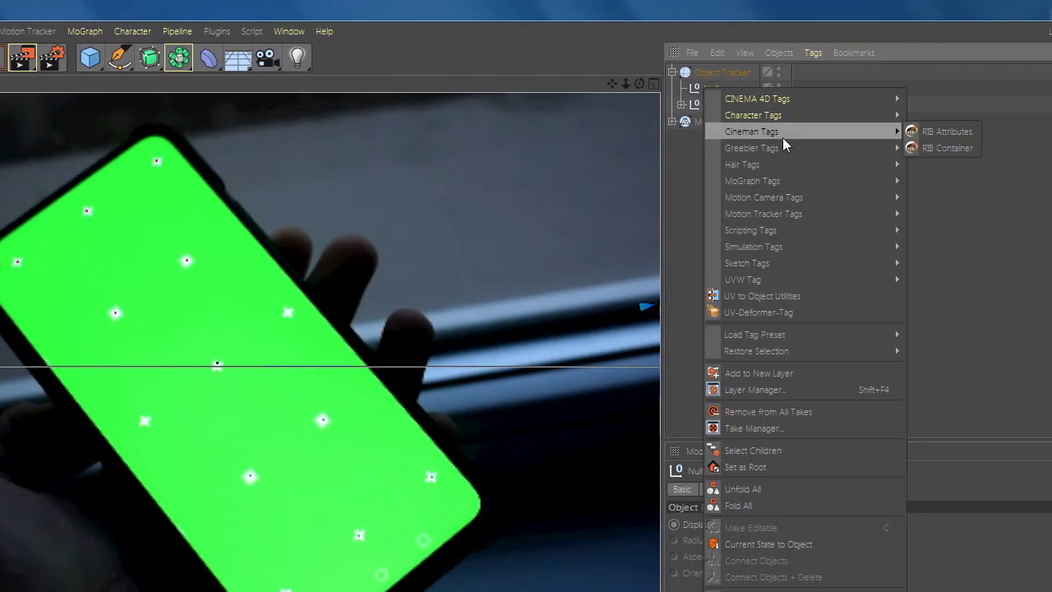
mouse_move(789, 115)
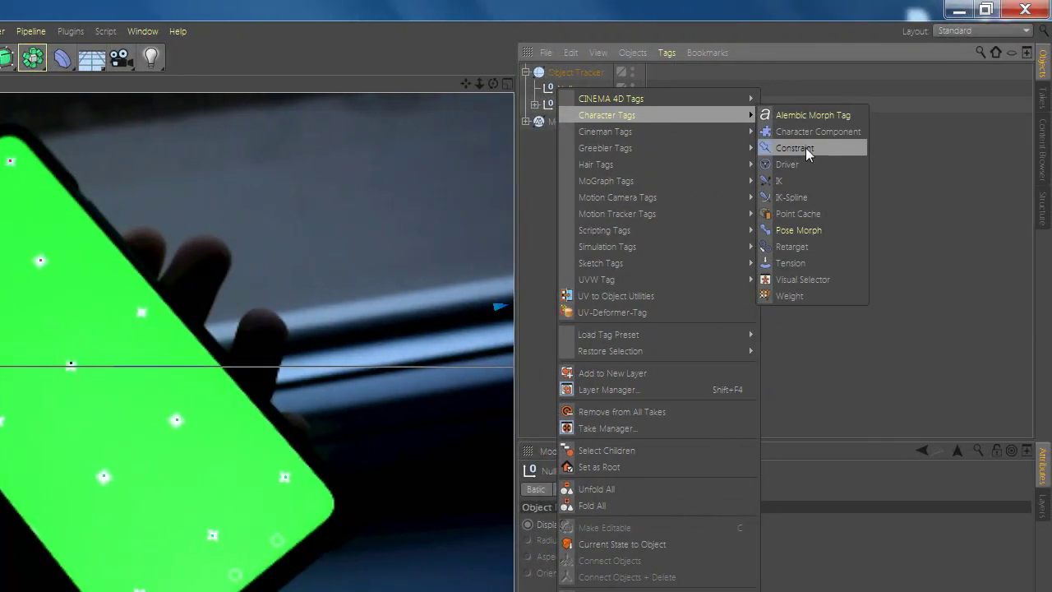
left_click(806, 148)
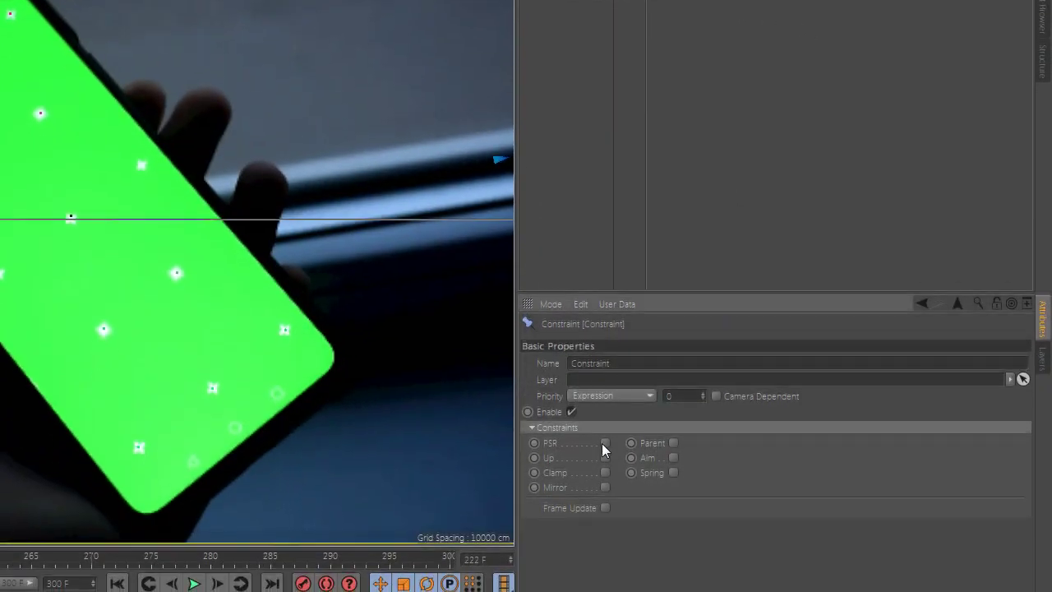
left_click(604, 443)
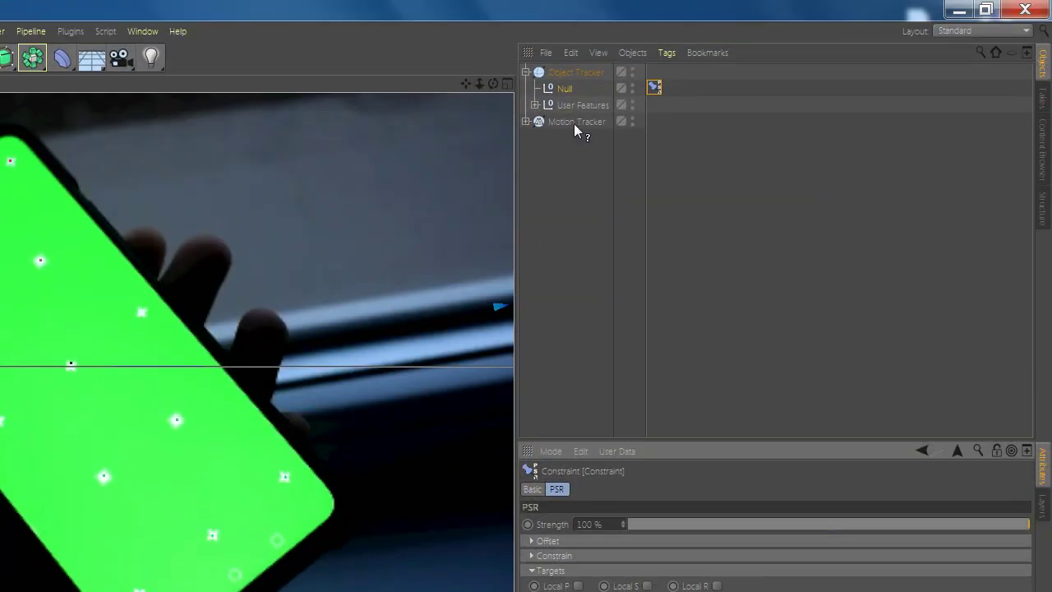
left_click(558, 69)
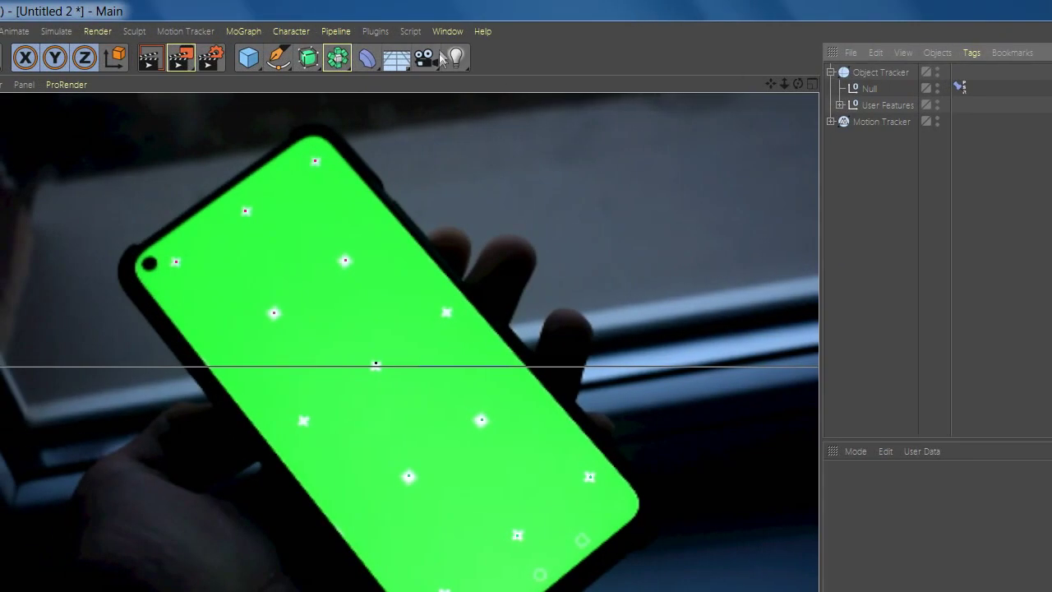
Load the Bridge 01 model from the Content Browser's Buildings > Misc presets into the scene and close the browser.
left_click(143, 30)
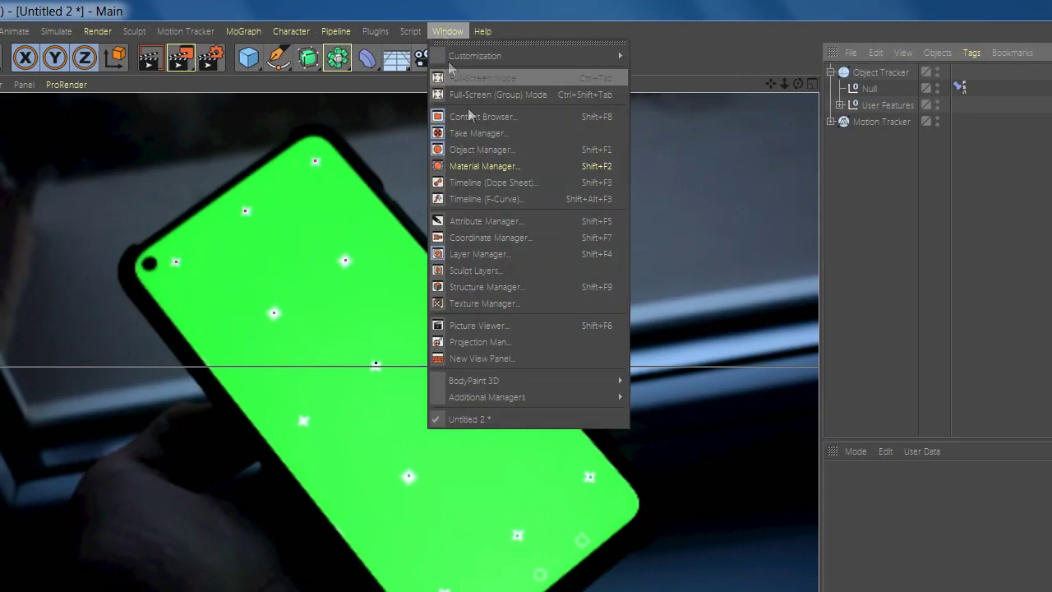
left_click(485, 116)
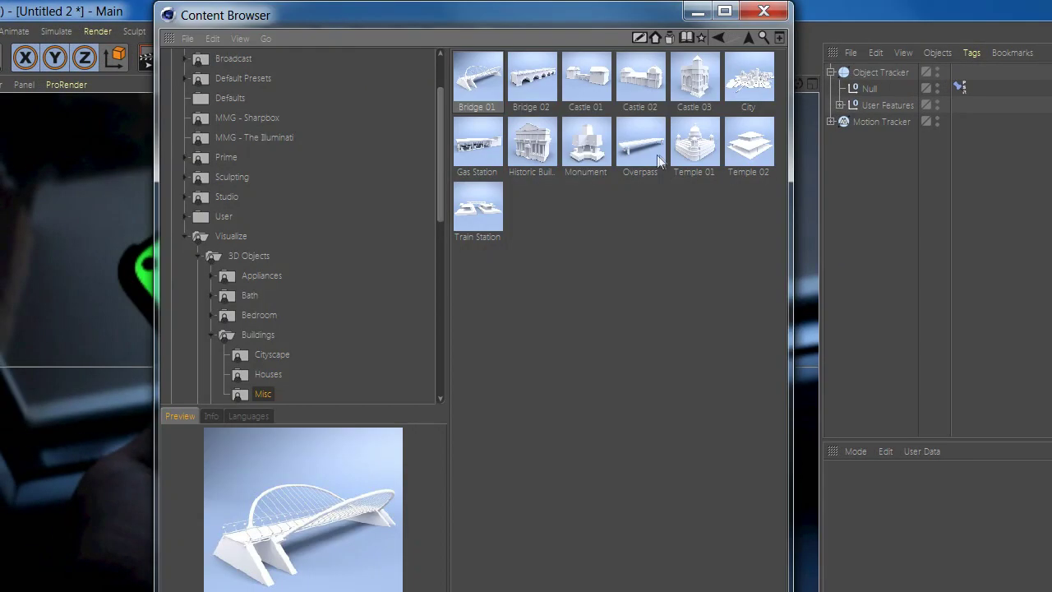
double_click(477, 79)
left_click(764, 10)
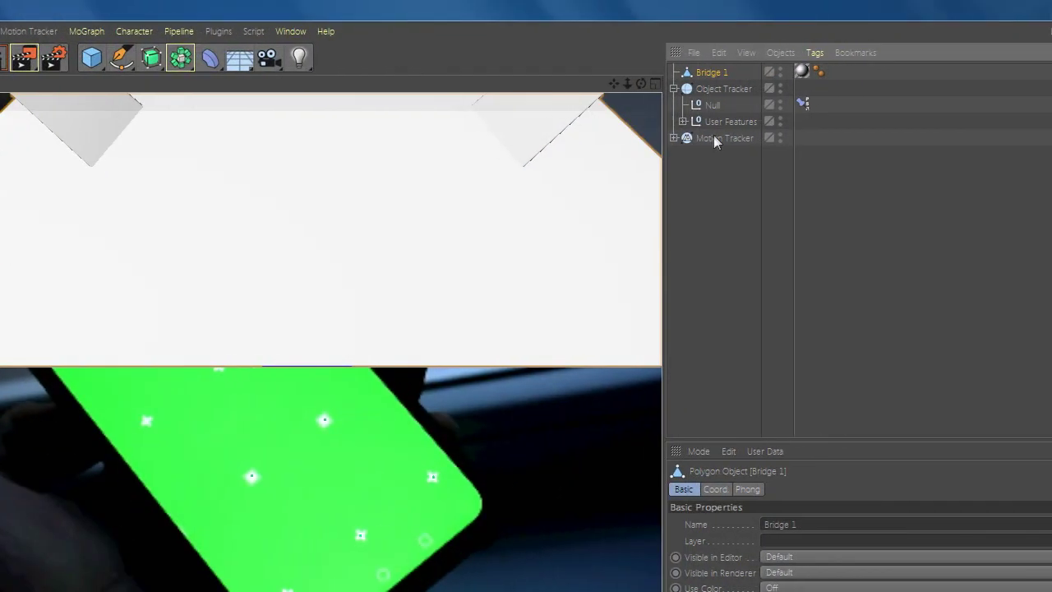
Leave the Solved Camera view and scale the bridge down to about 28 %.
left_click(674, 137)
left_click(788, 155)
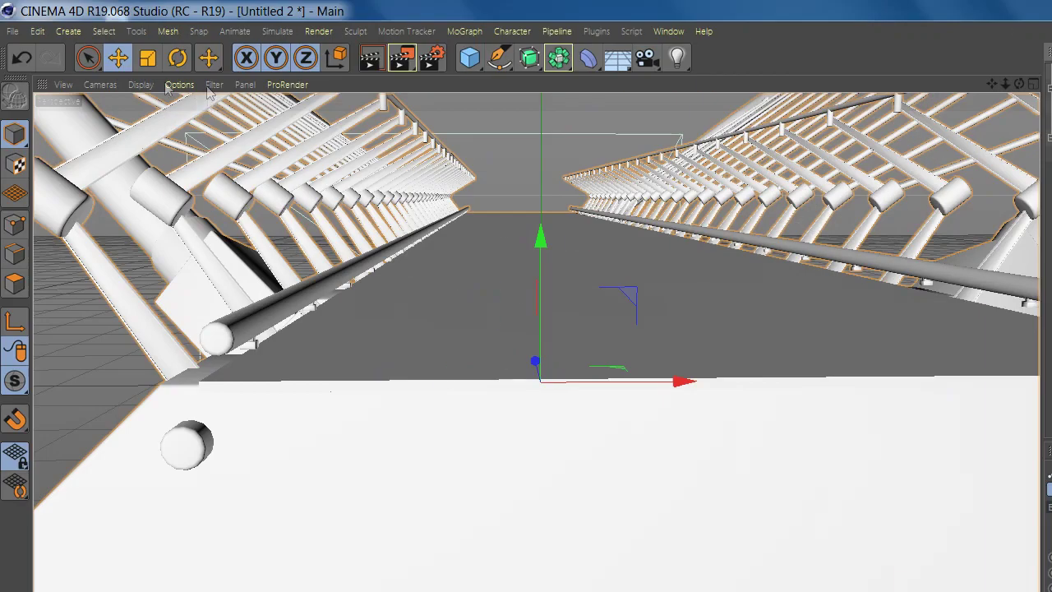
left_click(146, 65)
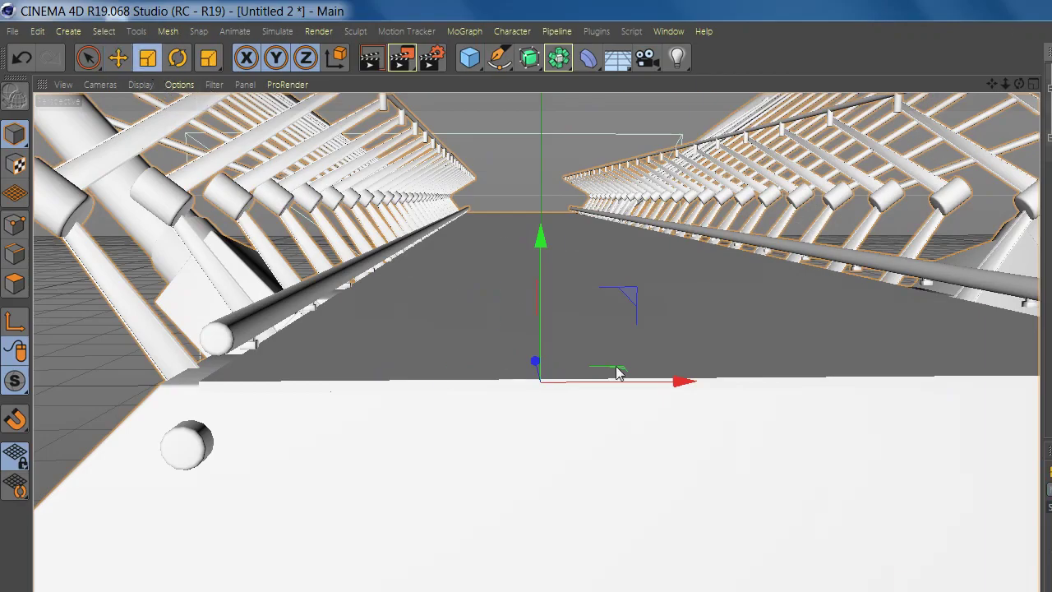
left_click_drag(333, 423, 207, 396)
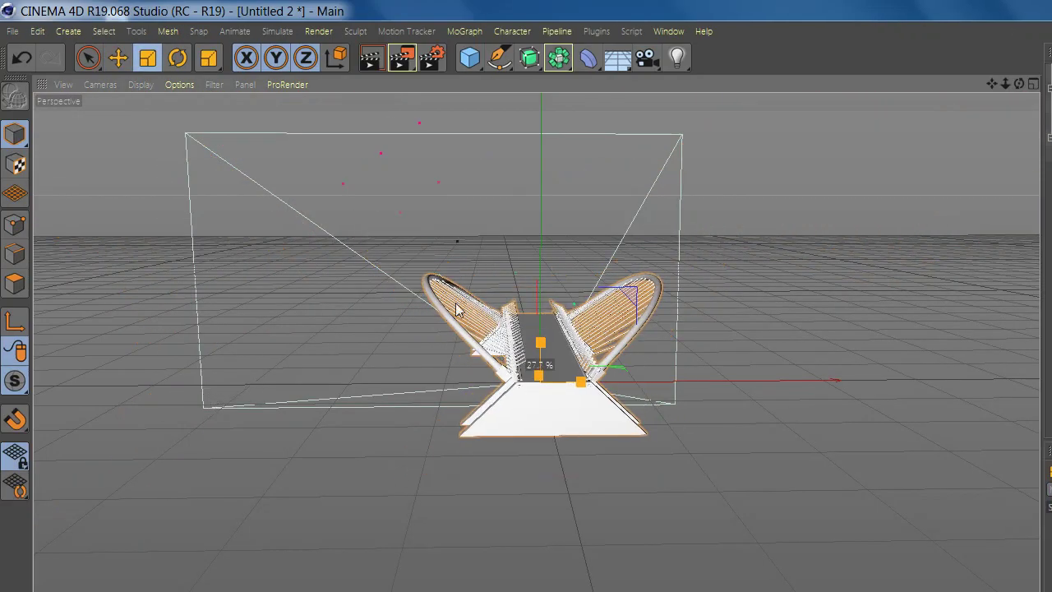
Move the bridge toward the tracked feature points, to about 619 cm in X and 1723 cm in Z.
left_click_drag(454, 303, 689, 270, "alt")
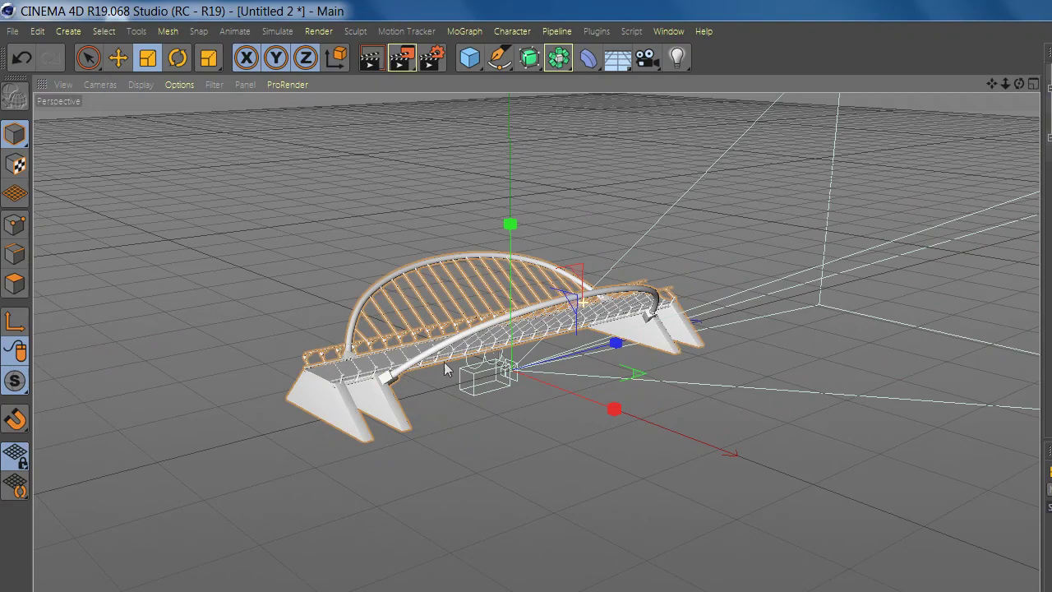
right_click_drag(322, 402, 196, 399, "alt")
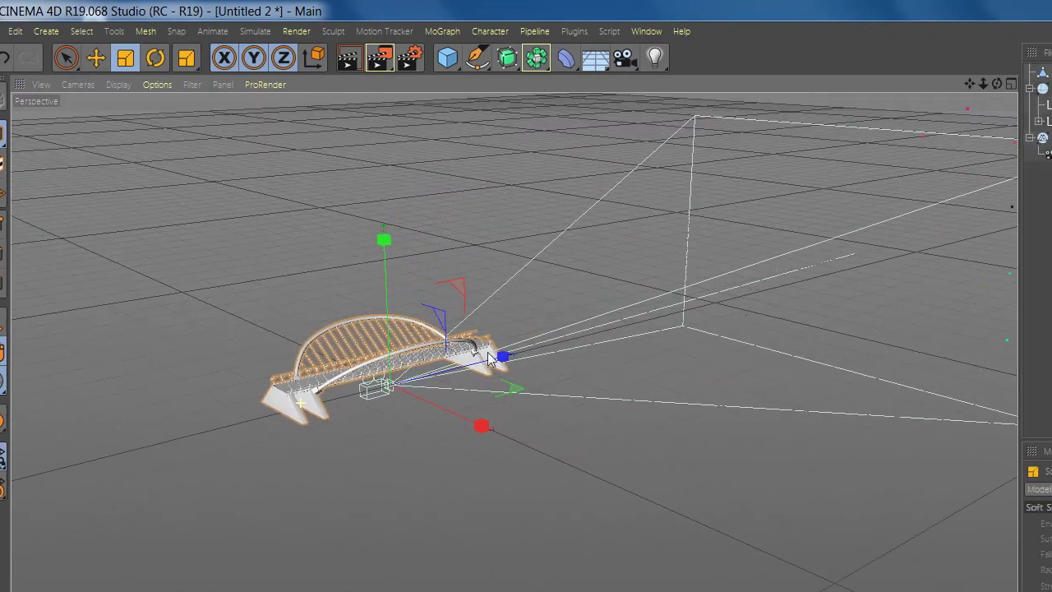
right_click_drag(629, 340, 746, 316, "alt")
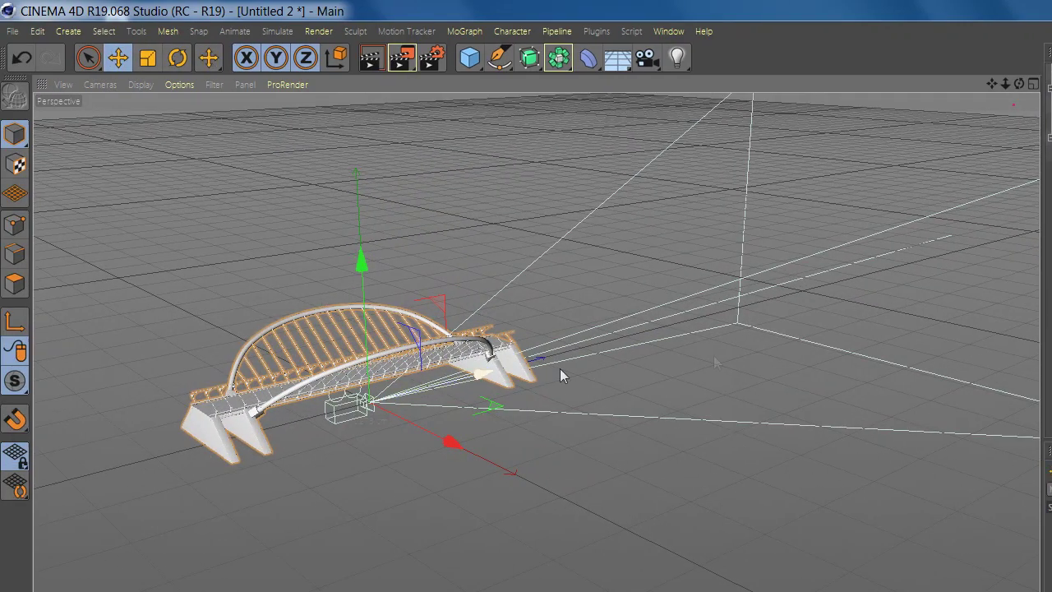
left_click_drag(485, 374, 1019, 286)
middle_click_drag(838, 294, 368, 411, "alt")
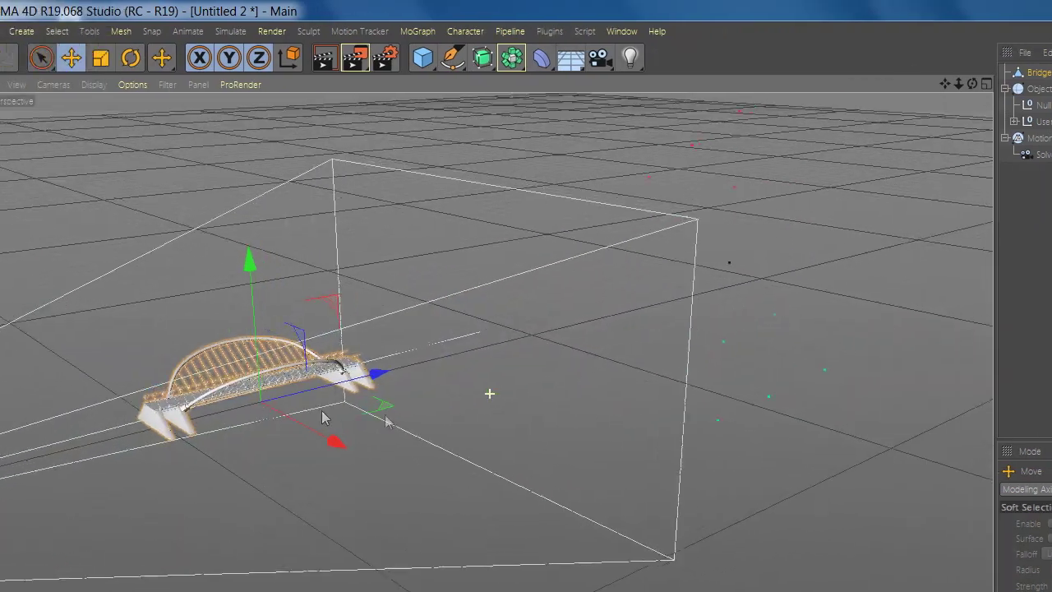
left_click_drag(339, 429, 516, 474)
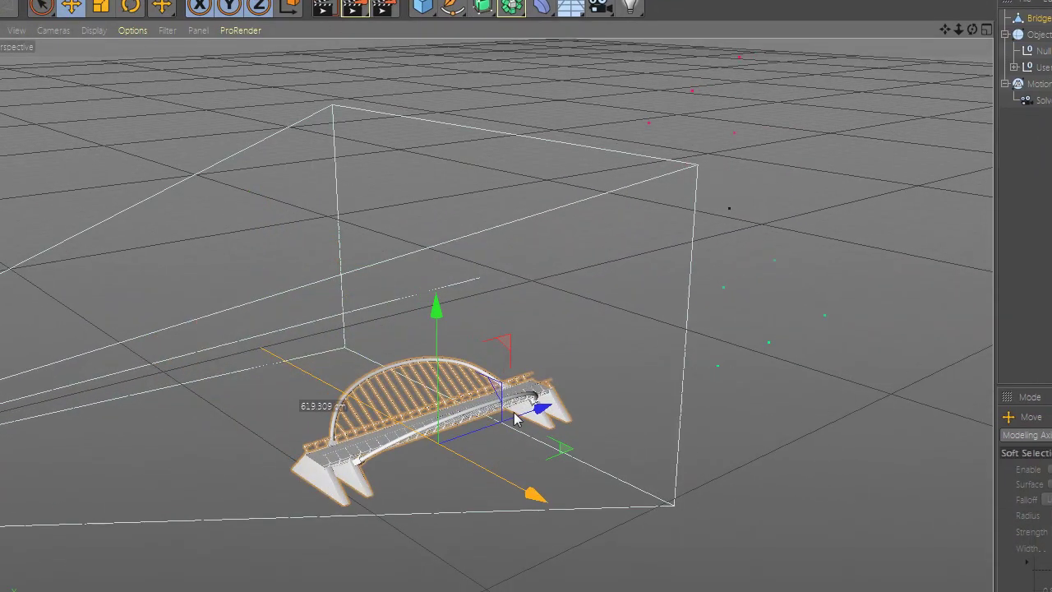
left_click_drag(737, 322, 682, 339, "alt")
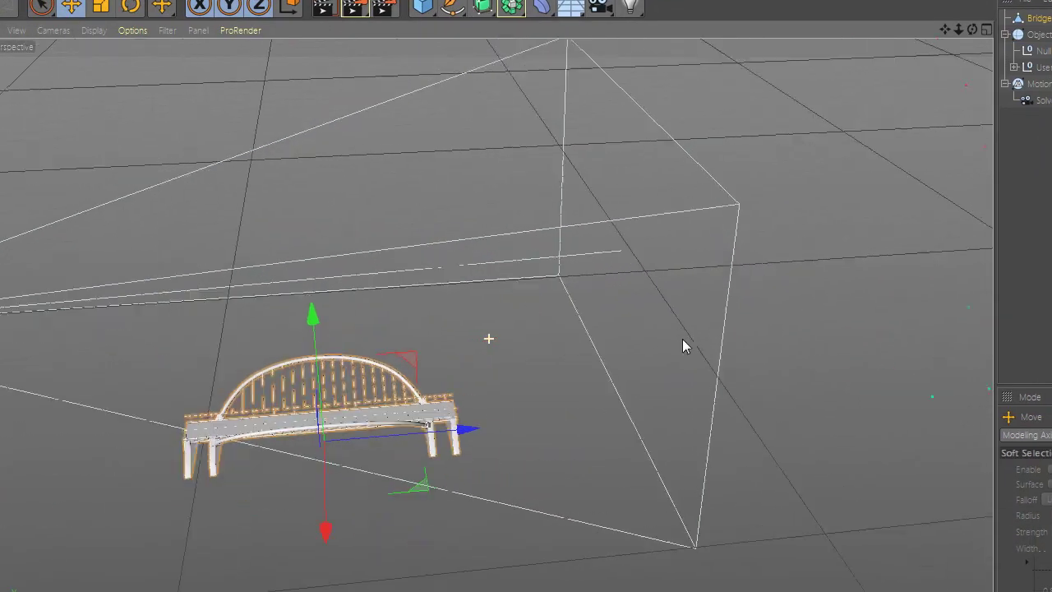
right_click_drag(308, 375, 302, 344, "alt")
left_click_drag(789, 334, 907, 339, "alt")
scroll(554, 176, "up", 1)
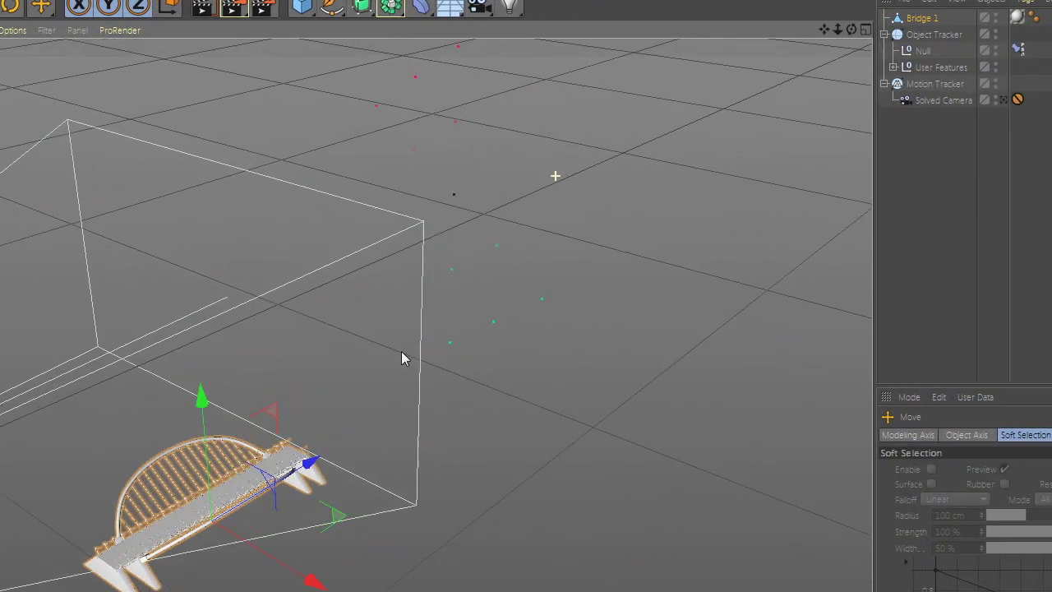
left_click_drag(325, 444, 460, 362)
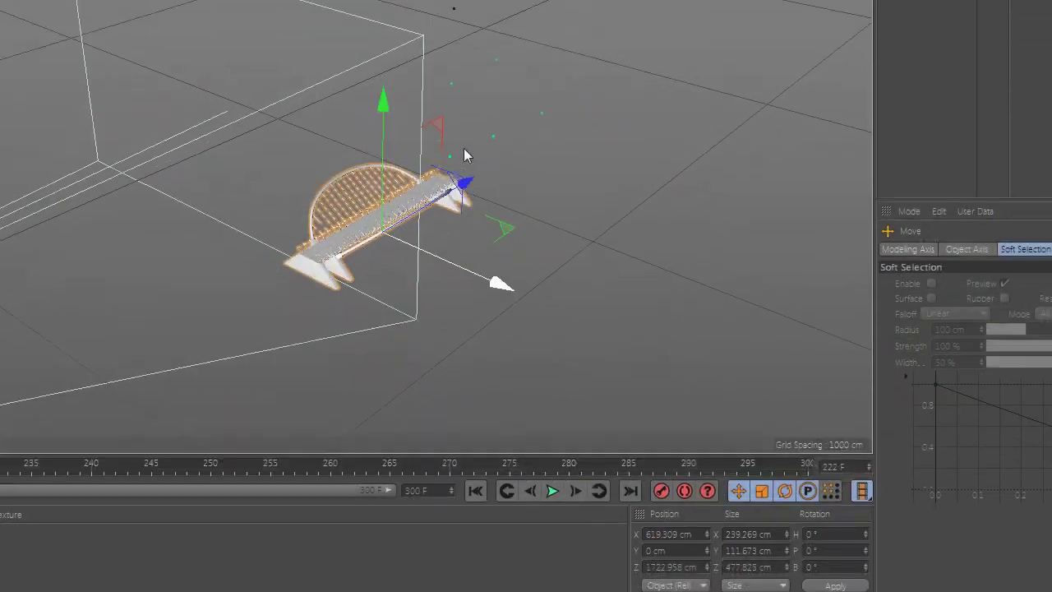
Add a cube primitive and move it forward along Z to near the far end of the camera frustum.
left_click_drag(464, 317, 406, 271, "alt")
left_click_drag(406, 149, 401, 133, "alt")
right_click_drag(650, 151, 568, 225, "alt")
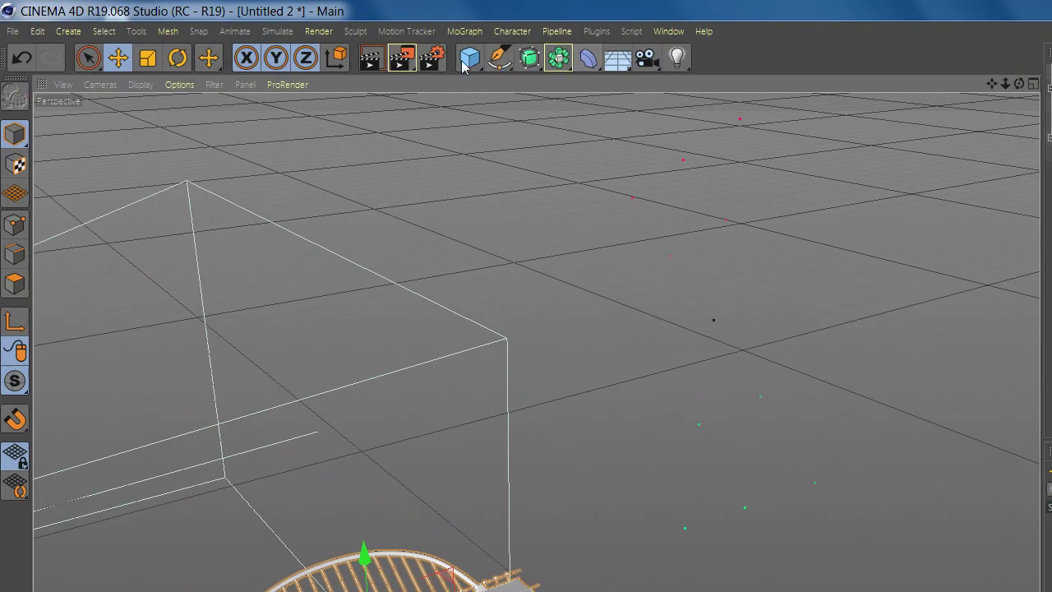
left_click_drag(465, 63, 593, 82)
right_click_drag(601, 261, 462, 468, "alt")
middle_click_drag(417, 448, 534, 439, "alt")
left_click_drag(533, 386, 365, 429, "alt")
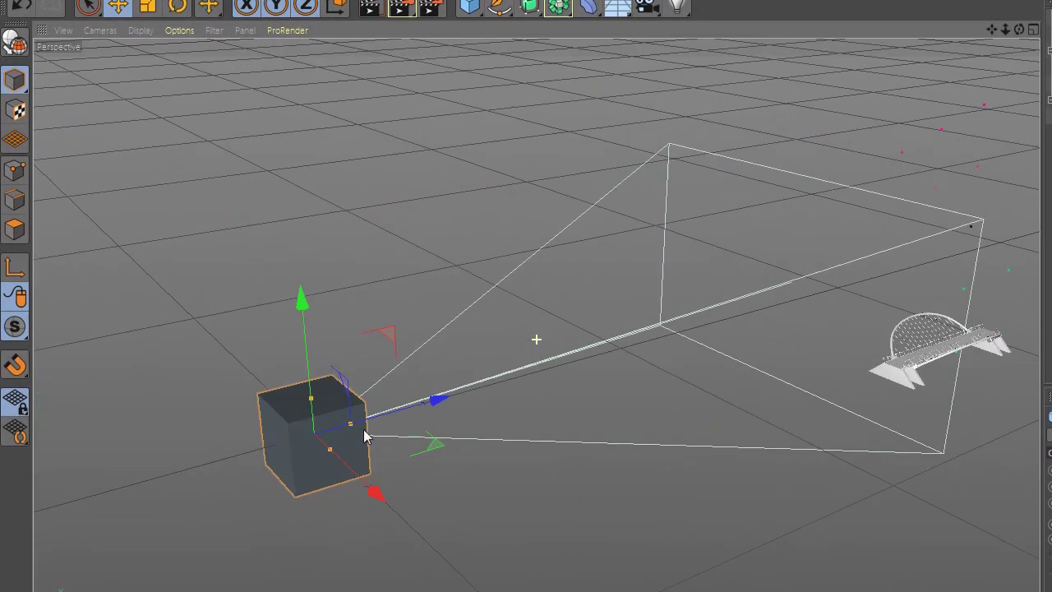
left_click_drag(438, 400, 792, 246)
middle_click_drag(578, 335, 412, 409, "alt")
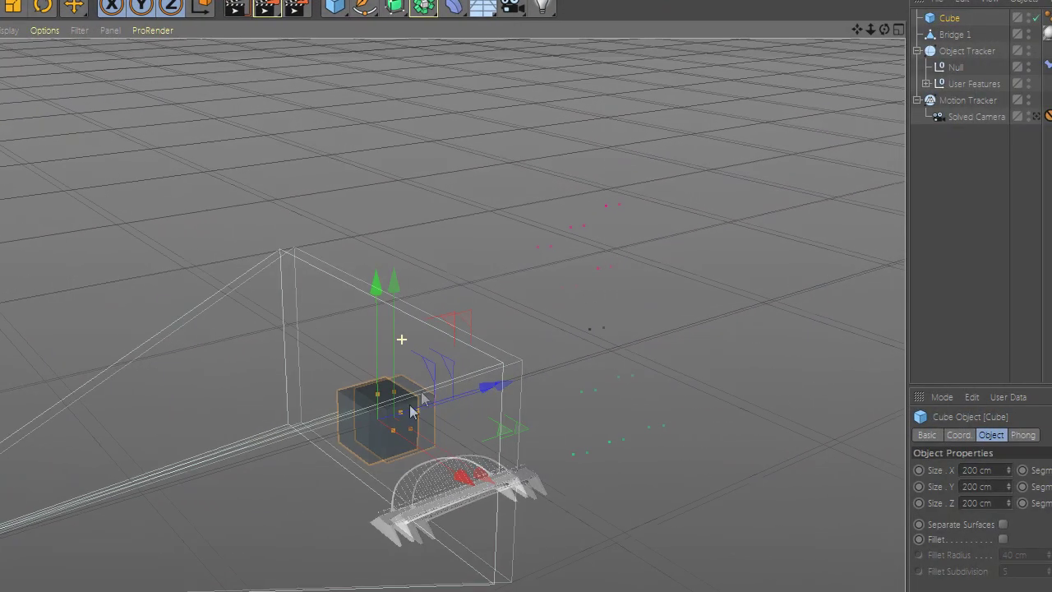
Thin the cube to about 56 cm in Z and move it among the feature points, at about 2798 cm in Z.
left_click_drag(404, 417, 388, 423)
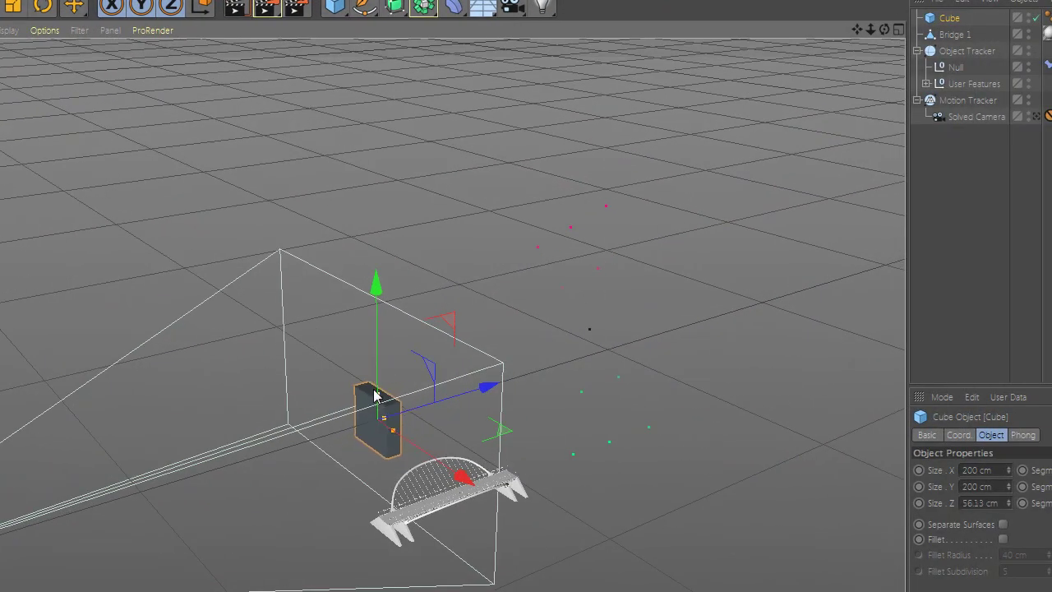
left_click_drag(481, 393, 629, 371)
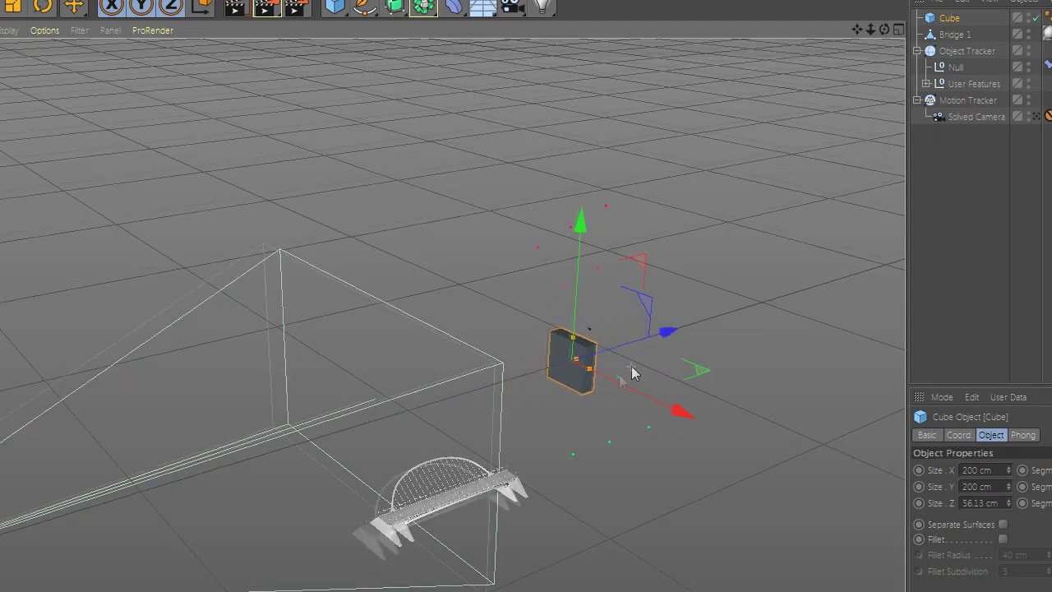
right_click_drag(630, 371, 774, 179, "alt")
Set the cube's X position to the Object Tracker's X coordinate, -195.336 cm.
left_click(965, 50)
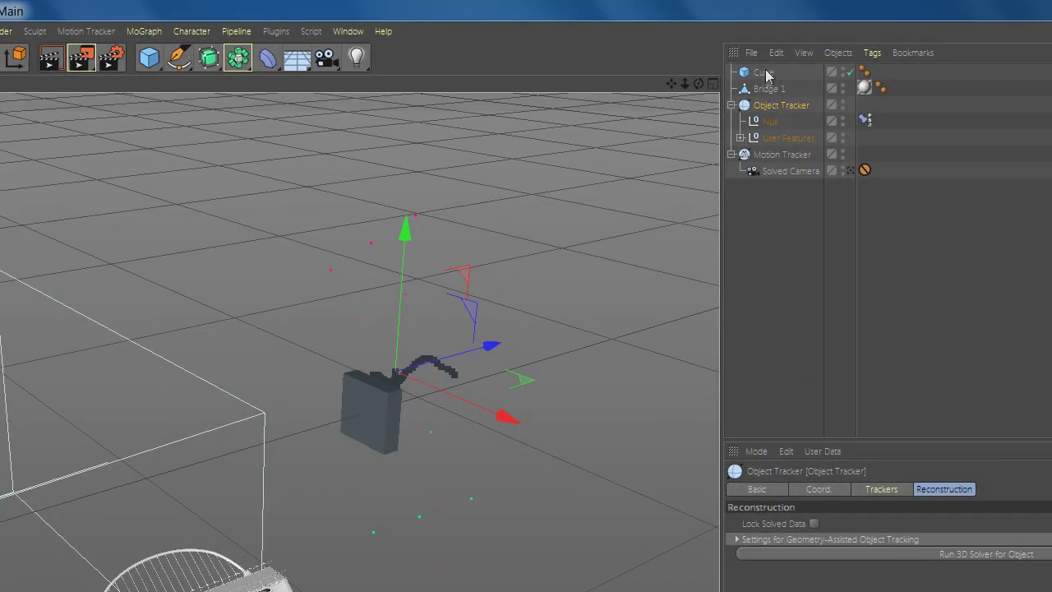
left_click(763, 52)
left_click(535, 479)
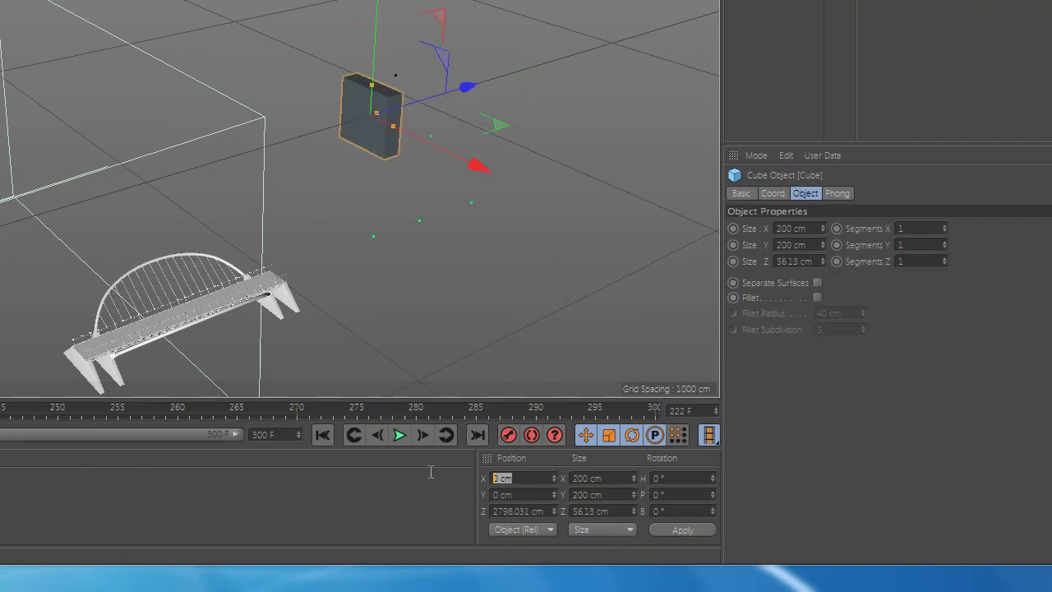
left_click(670, 530)
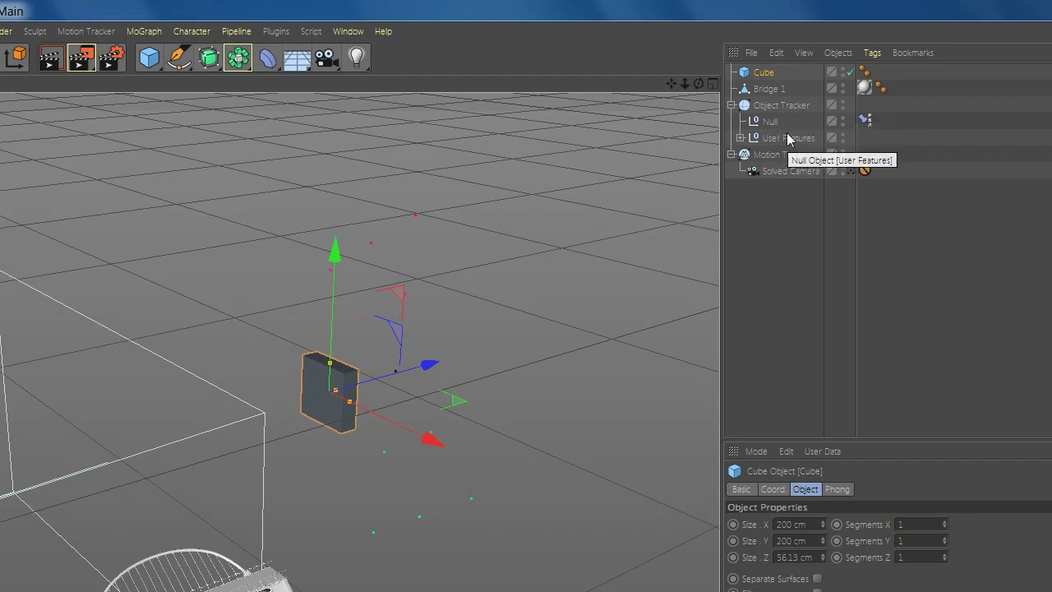
Match the cube's Y and Z positions to the Object Tracker's, 7.132 cm and 3090.015 cm.
left_click(740, 107)
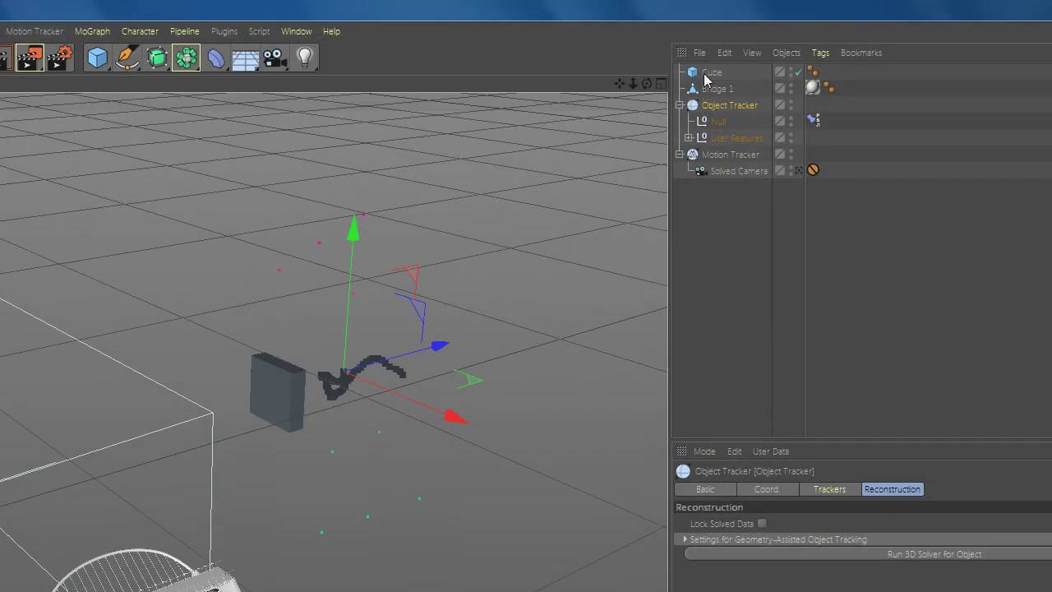
left_click(705, 74)
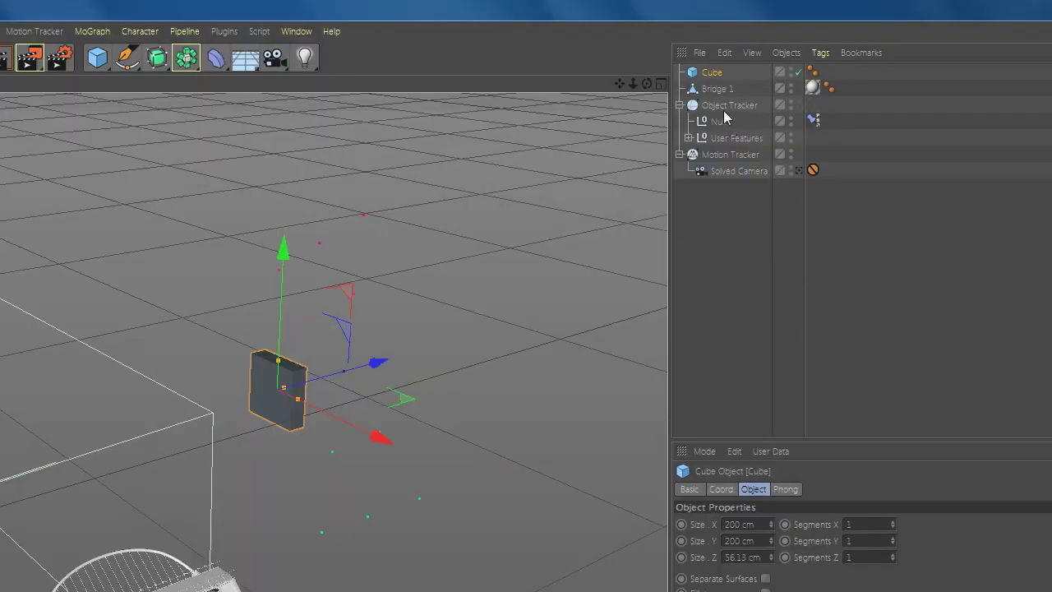
left_click(723, 110)
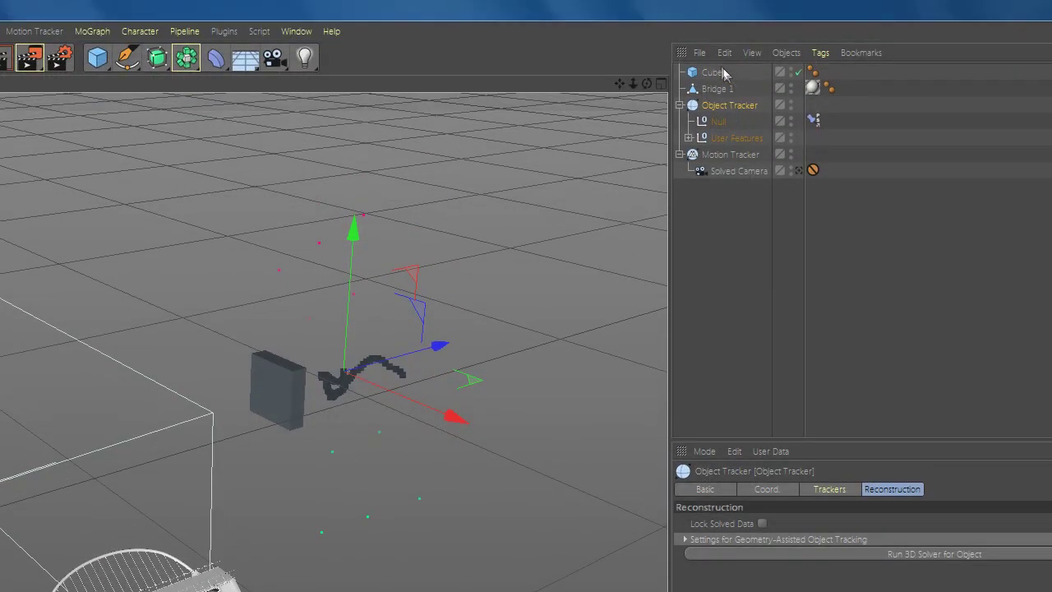
left_click(722, 73)
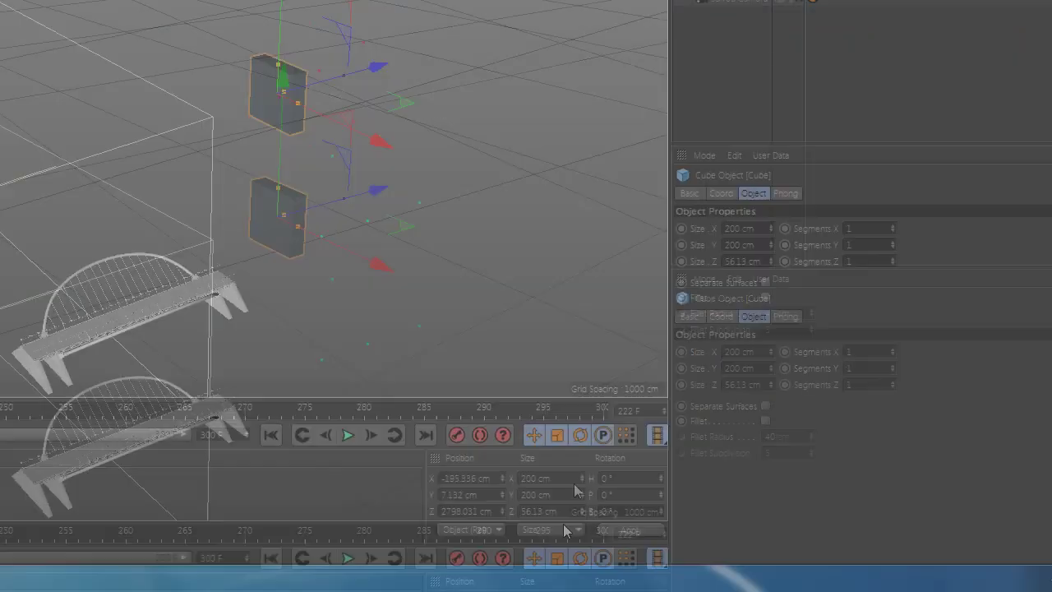
left_click(624, 530)
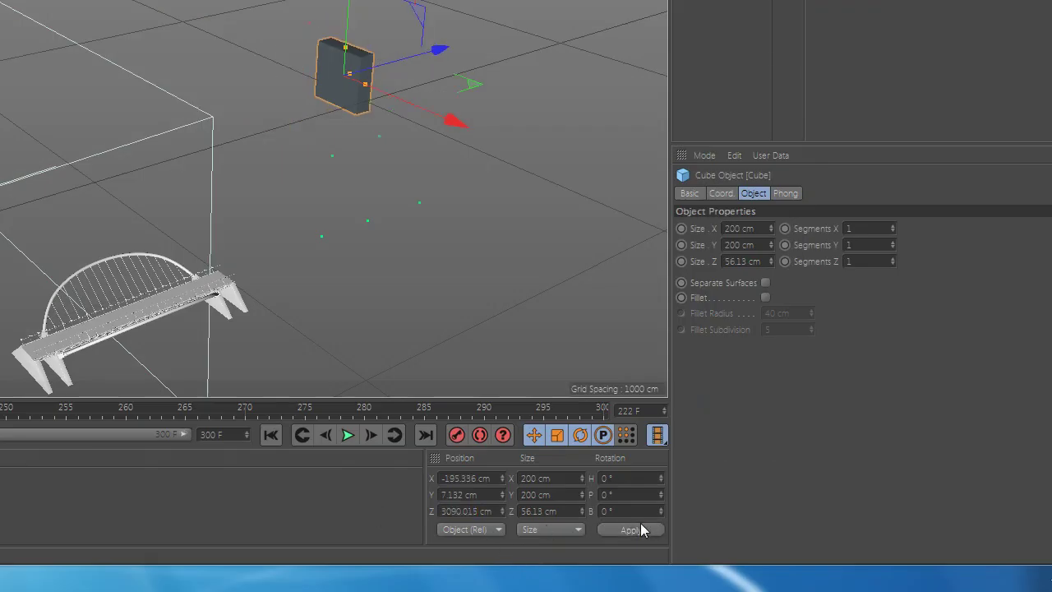
Rotate the cube about 51° in heading and about -50° in pitch, and adjust its tilt toward the plane of the feature points.
scroll(392, 88, "up", 5)
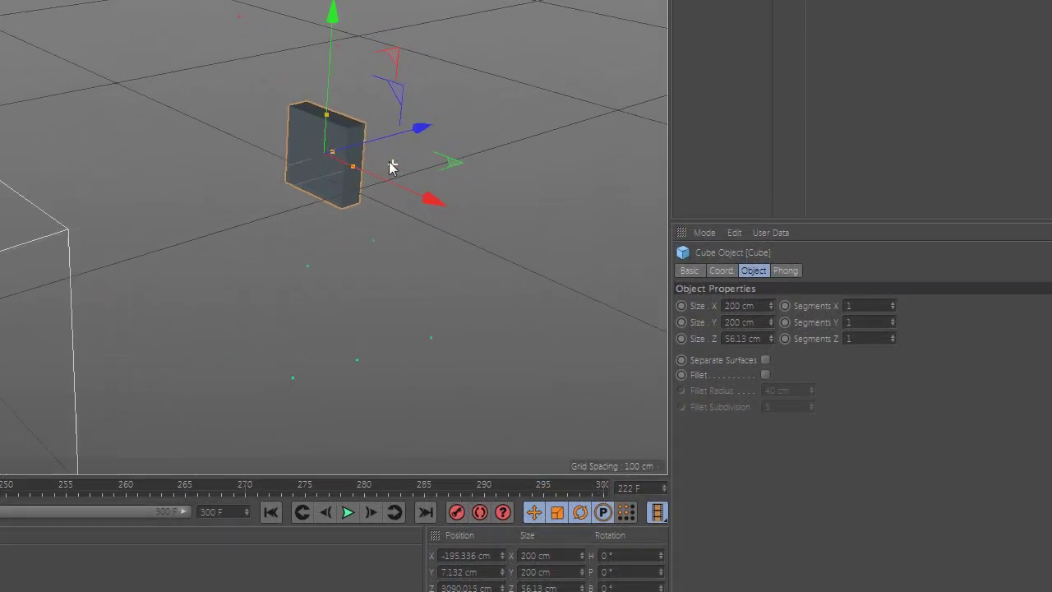
left_click_drag(328, 175, 250, 188, "alt")
left_click(178, 56)
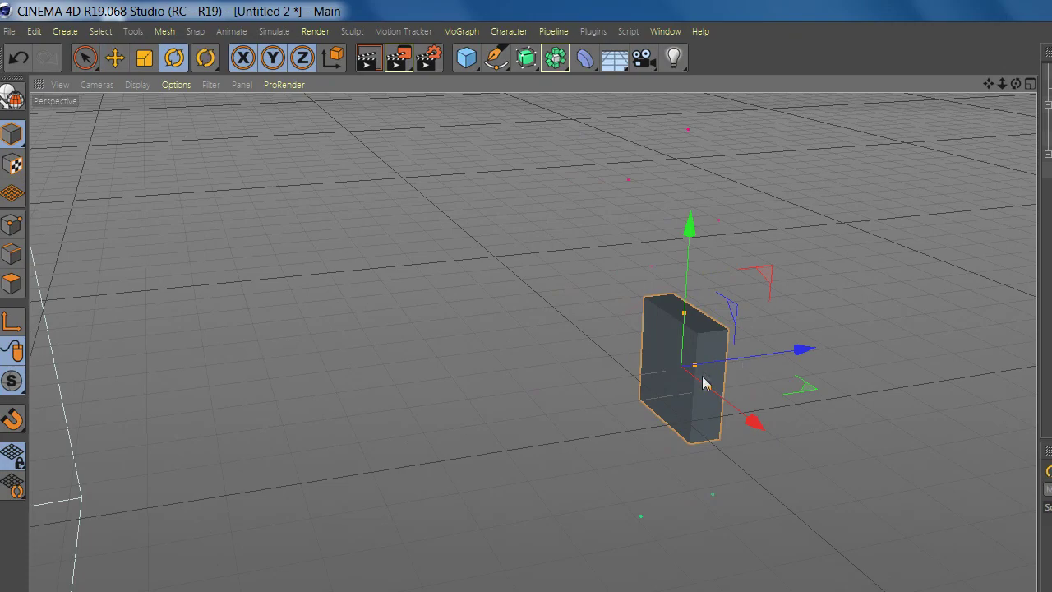
key("r")
left_click_drag(704, 386, 762, 396)
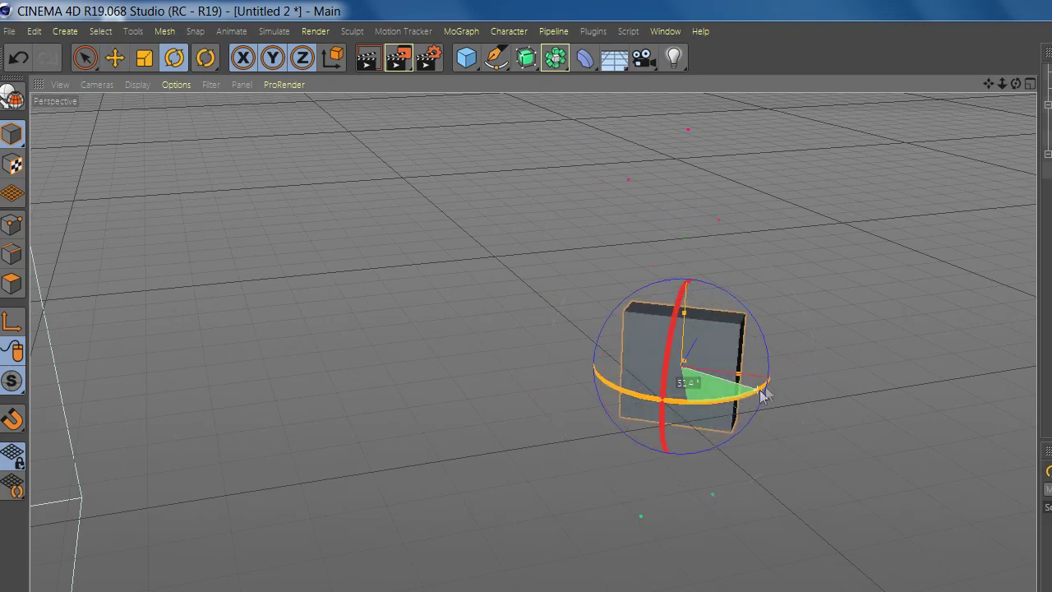
left_click_drag(676, 254, 675, 207)
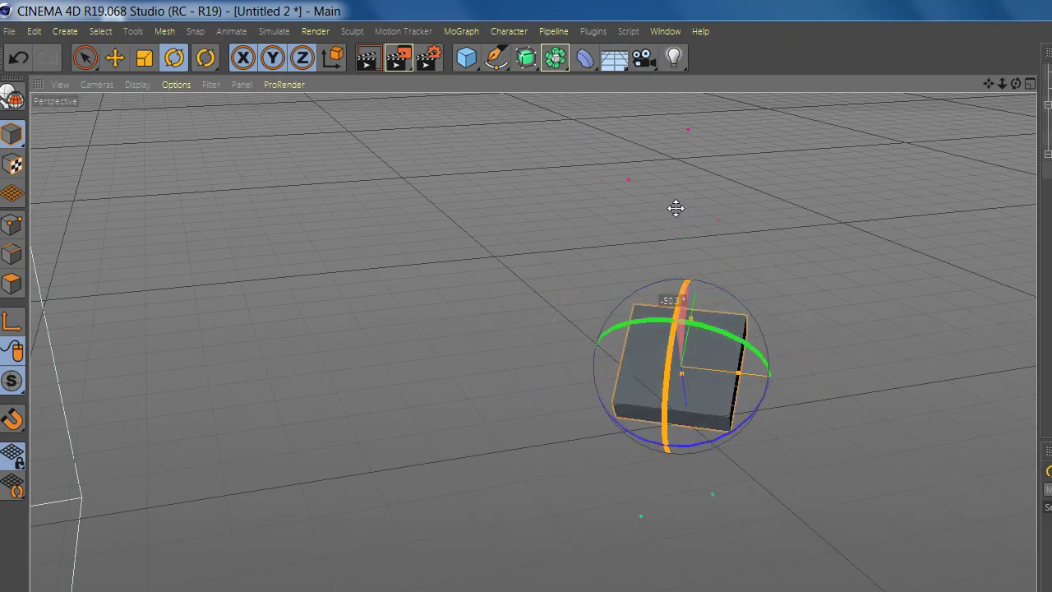
left_click_drag(690, 424, 721, 400, "alt")
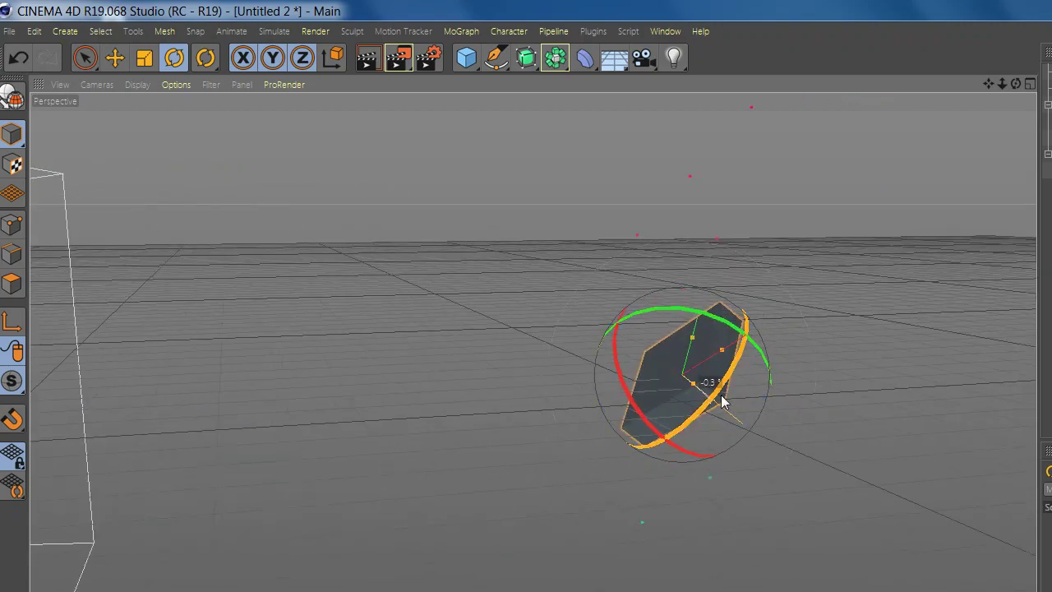
left_click_drag(645, 409, 705, 352)
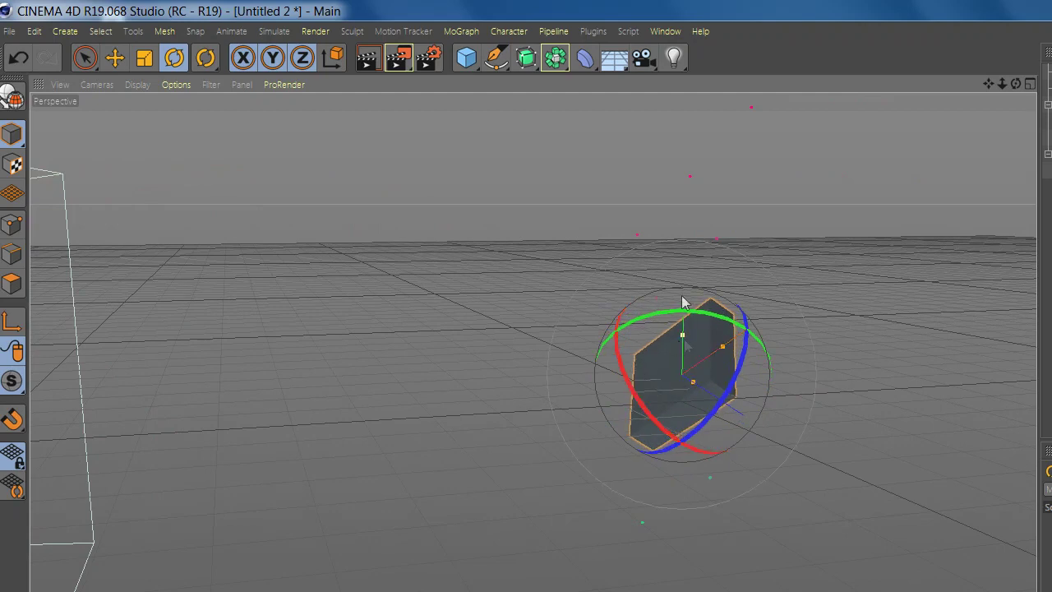
Stretch the cube's height and width to span the feature points, and shift it along its own axes among them.
left_click_drag(682, 301, 675, 157)
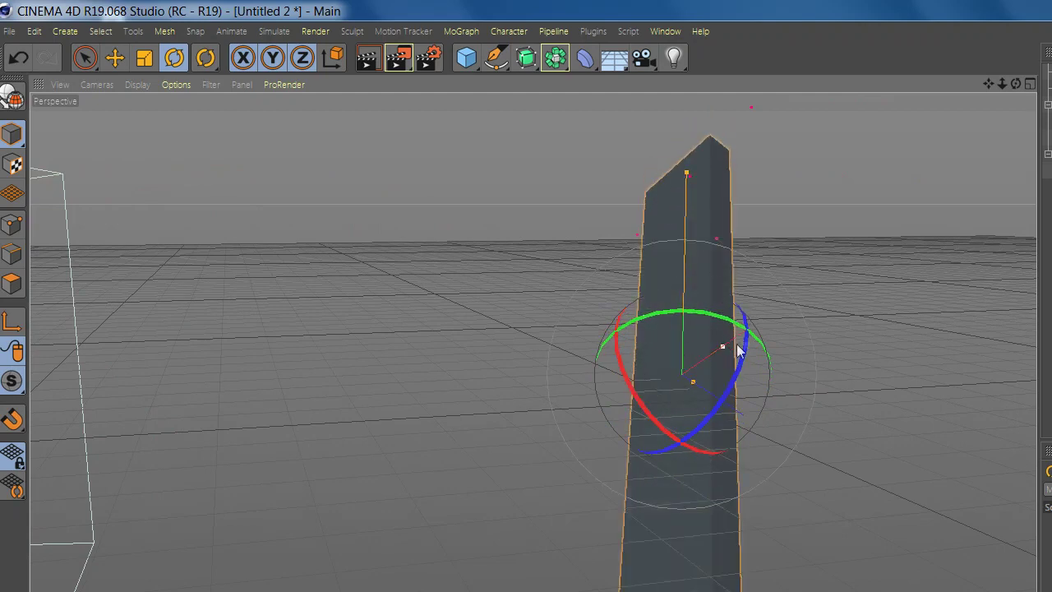
left_click_drag(737, 345, 771, 312)
left_click(117, 59)
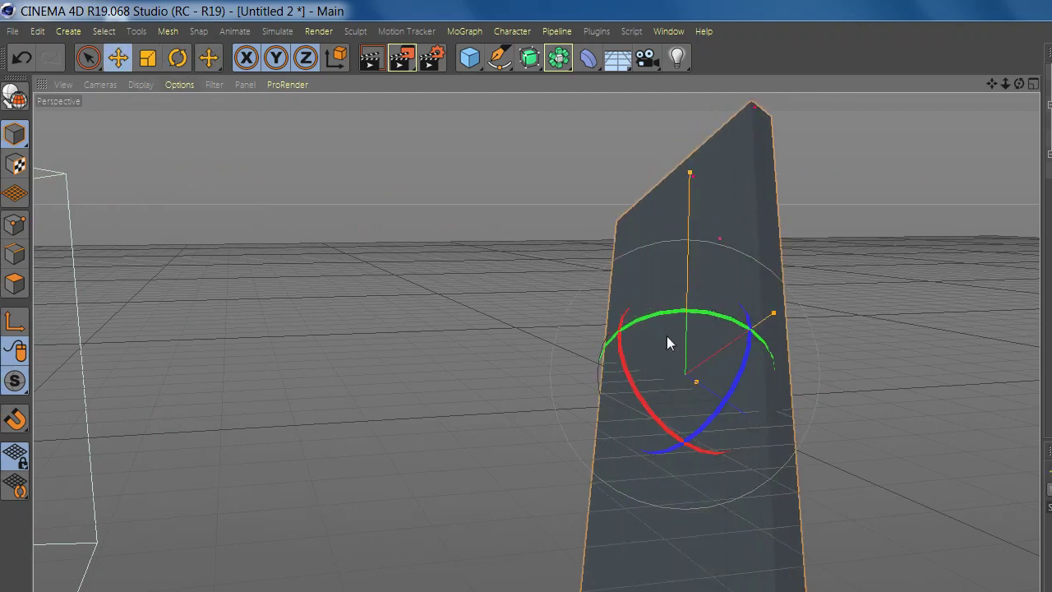
left_click_drag(744, 411, 723, 400)
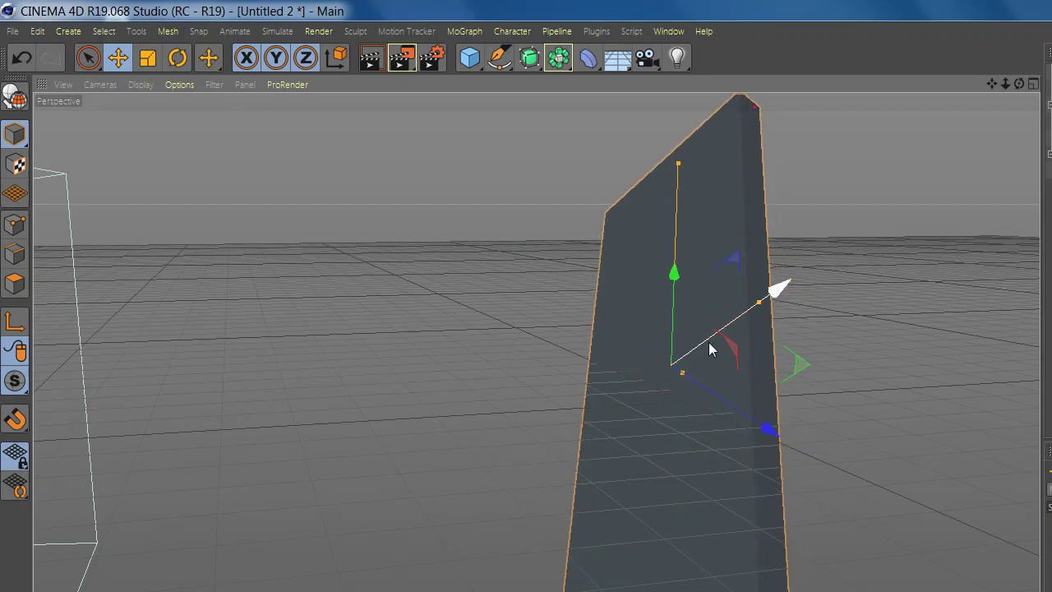
left_click_drag(711, 350, 721, 333)
left_click_drag(735, 418, 575, 304, "alt")
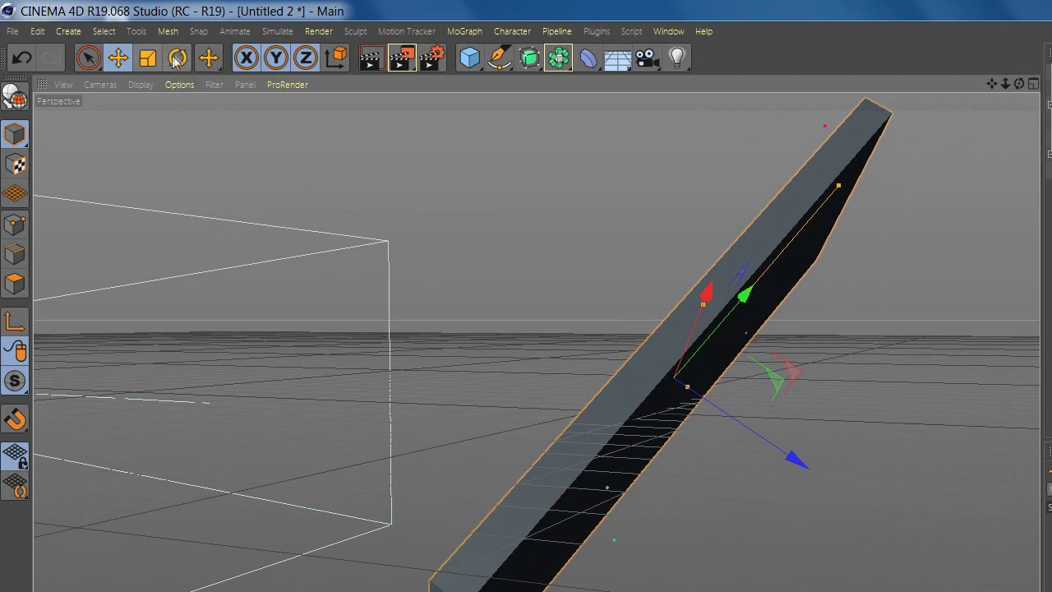
Refine the slab's tilt to follow the feature points and nudge it along its local Z axis.
left_click(176, 59)
left_click_drag(734, 366, 714, 357)
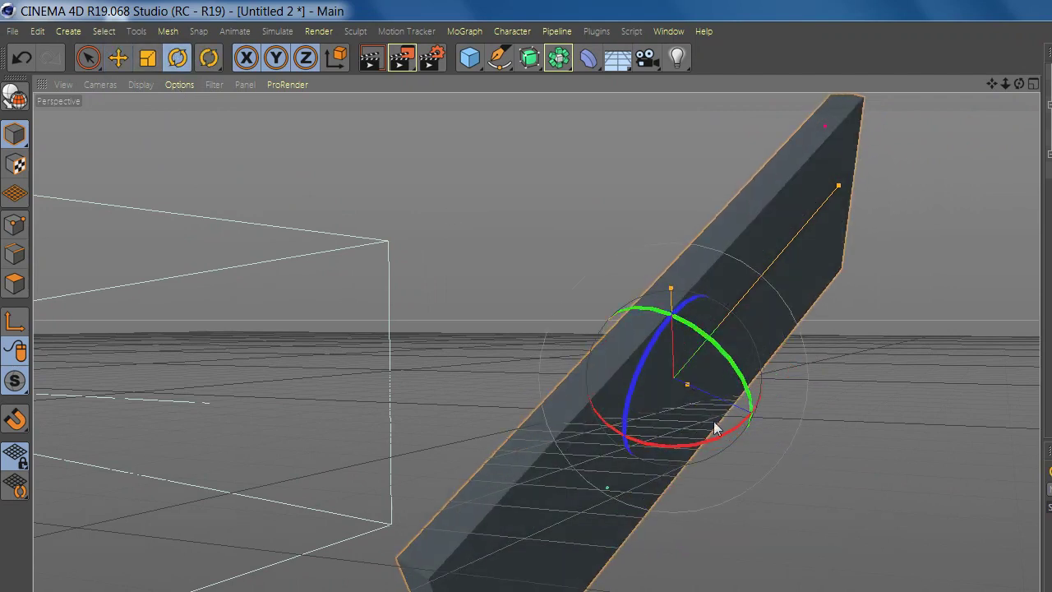
left_click_drag(706, 440, 715, 444)
key("e")
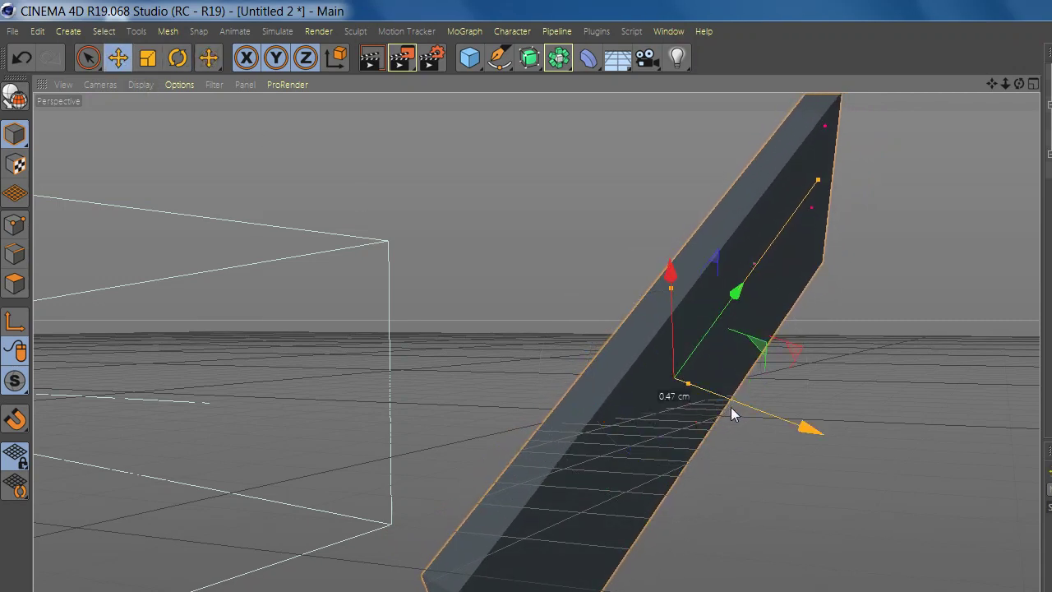
left_click_drag(731, 407, 747, 417)
mouse_move(670, 370)
left_mouse_down("alt")
mouse_move(790, 382)
mouse_move(846, 364)
mouse_move(687, 370)
left_mouse_up("alt")
left_click_drag(622, 409, 508, 380, "alt")
Widen the cube to about 536 cm in X so it reaches the outer feature points.
left_click(153, 59)
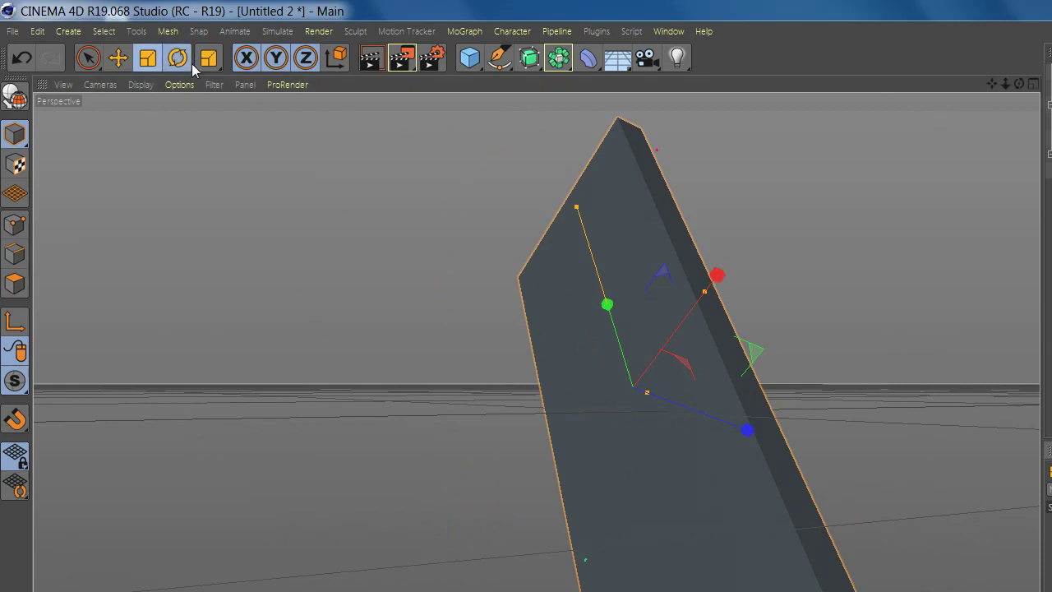
left_click_drag(646, 321, 647, 321)
left_click_drag(666, 373, 243, 120, "alt")
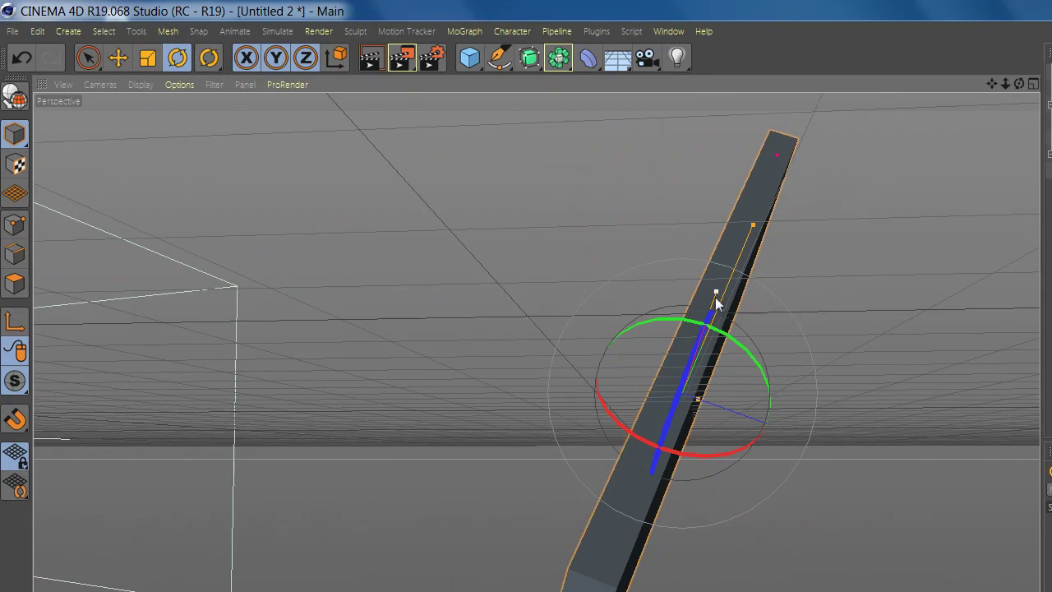
left_click_drag(717, 294, 732, 260)
left_click_drag(686, 306, 819, 344, "alt")
In the Solved Camera view, rotate, move and resize the cube to about 558 × 1217 cm to cover the green phone screen.
left_click(647, 170)
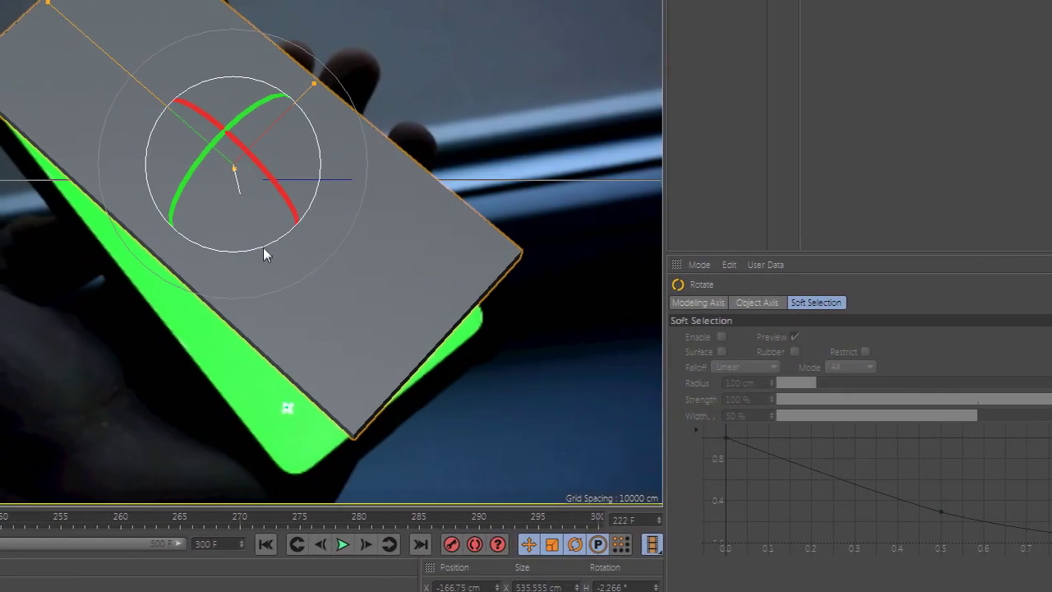
mouse_move(263, 247)
left_mouse_down()
mouse_move(248, 251)
mouse_move(263, 251)
left_mouse_up()
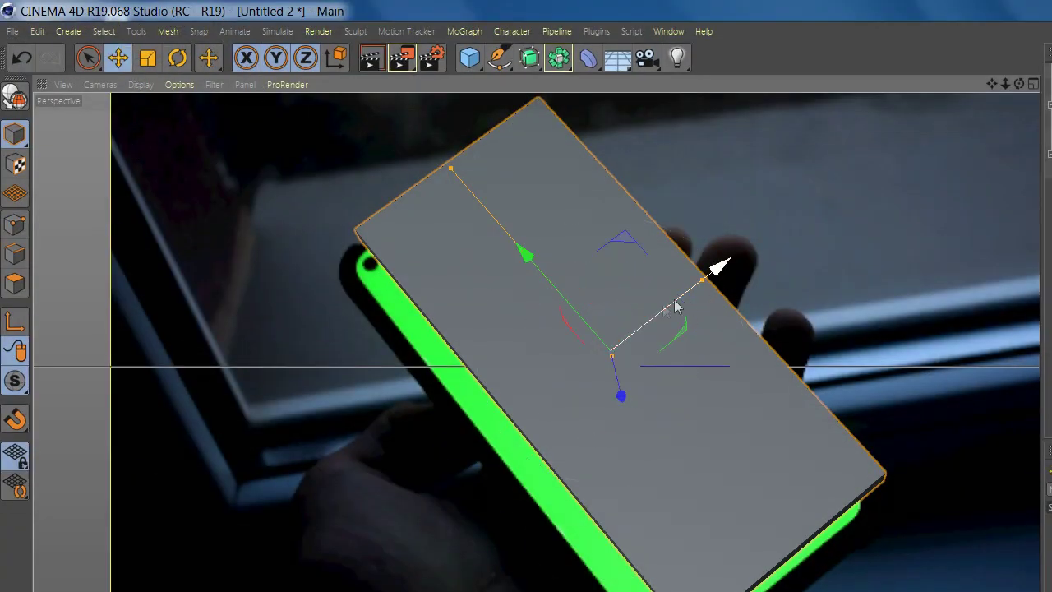
left_click_drag(674, 306, 640, 337)
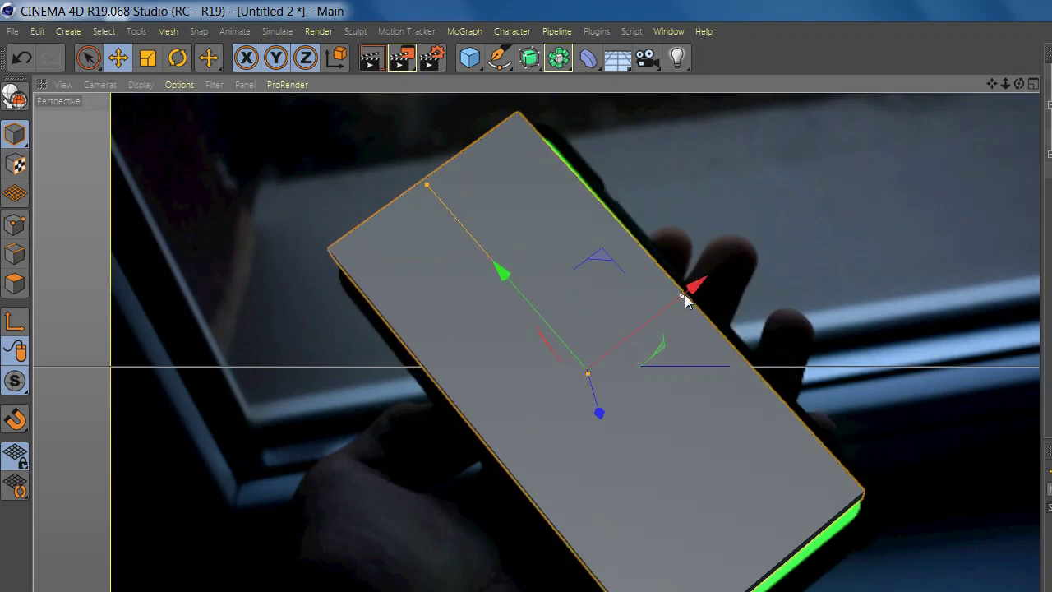
left_click_drag(500, 271, 506, 278)
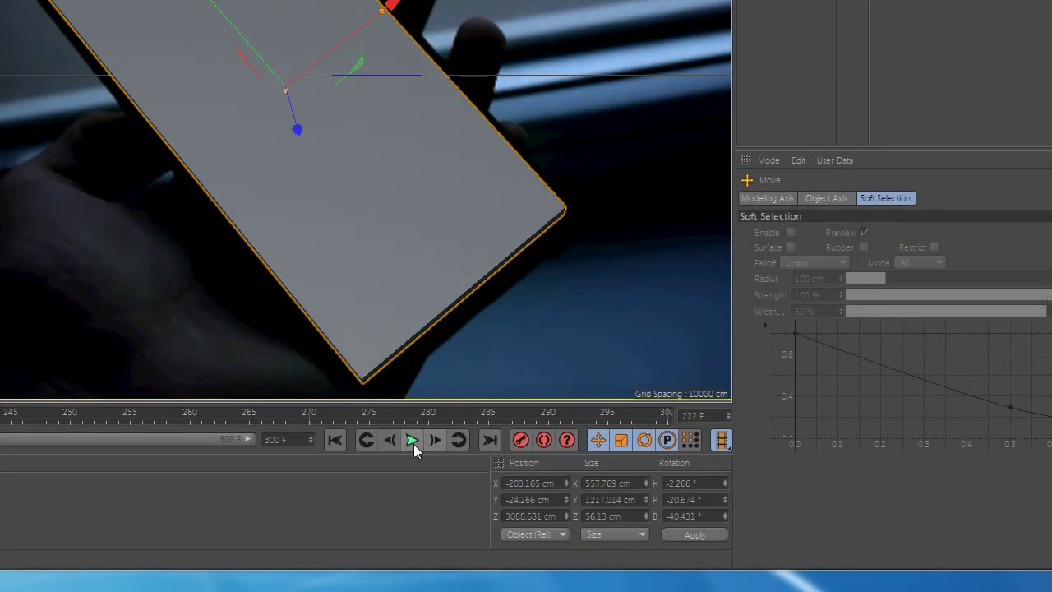
Play the footage briefly to check the alignment, and parent the cube under the Object Tracker's Null.
left_click(413, 444)
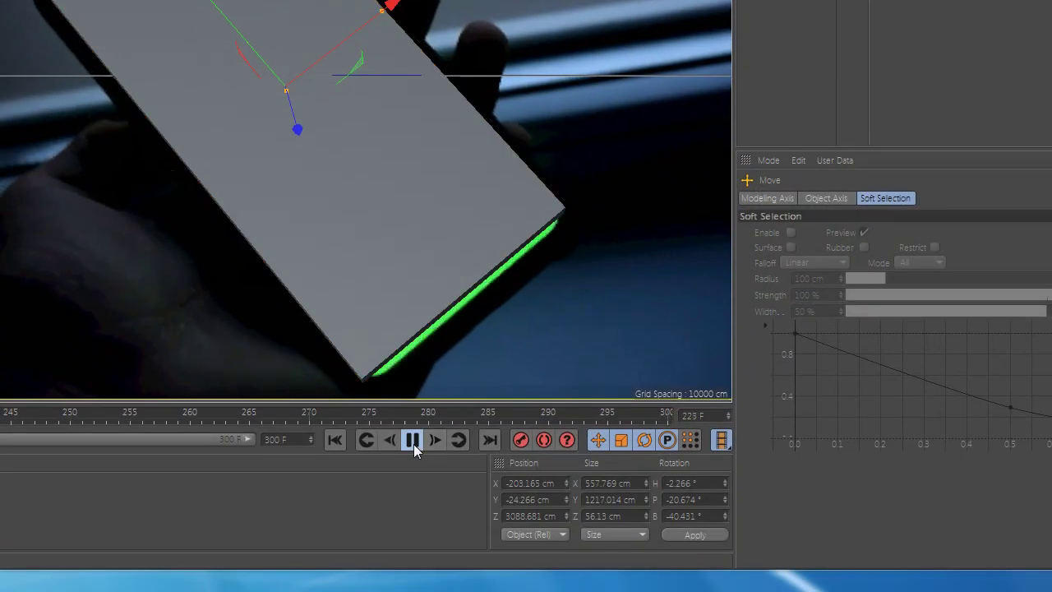
left_click(414, 445)
left_click(330, 441)
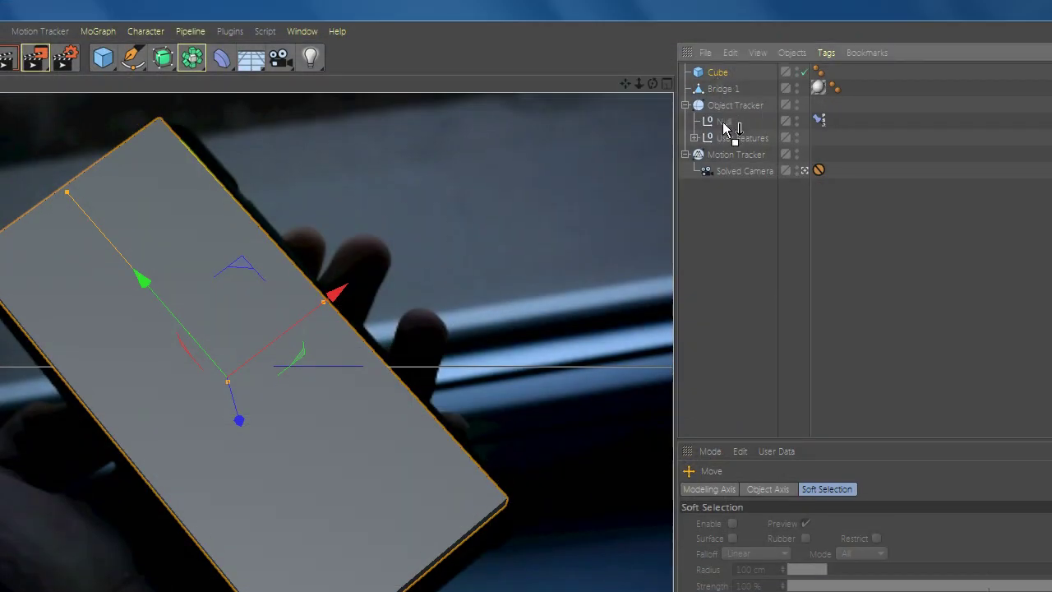
left_click_drag(726, 127, 715, 123)
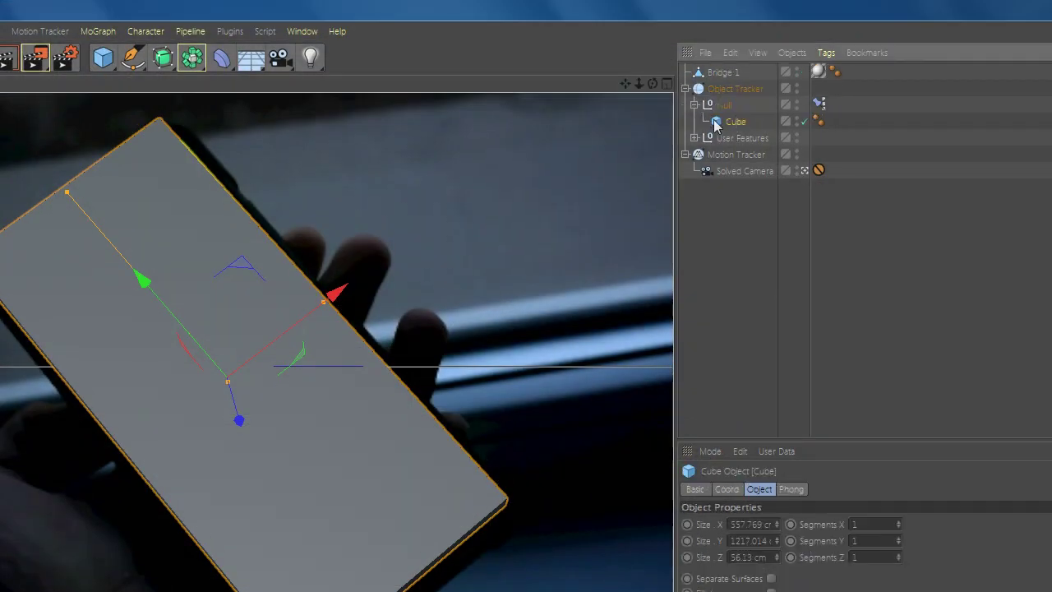